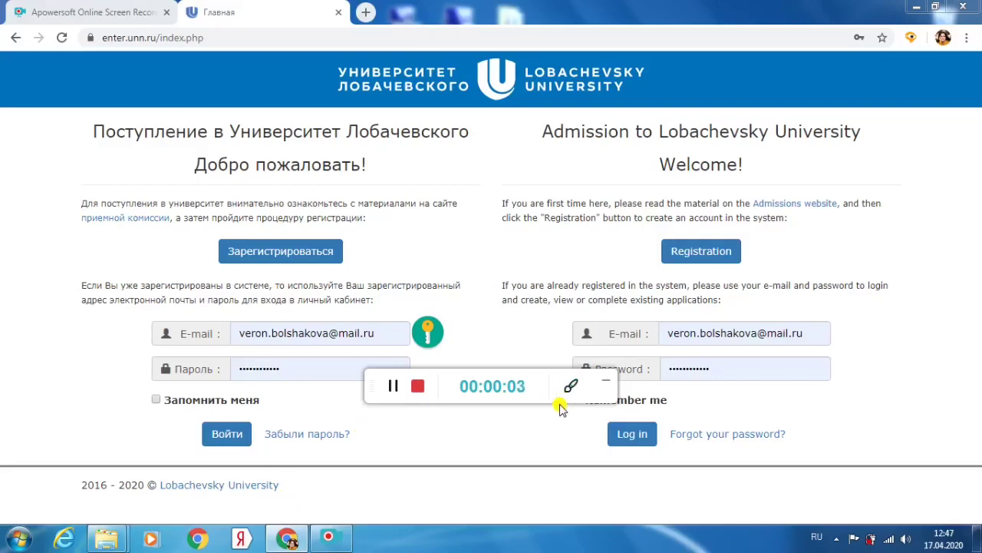
- Log in, scroll through the welcome page, and add a new application form
mouse_move(604, 386)
left_mouse_down()
mouse_move(978, 497)
mouse_move(976, 531)
left_mouse_up()
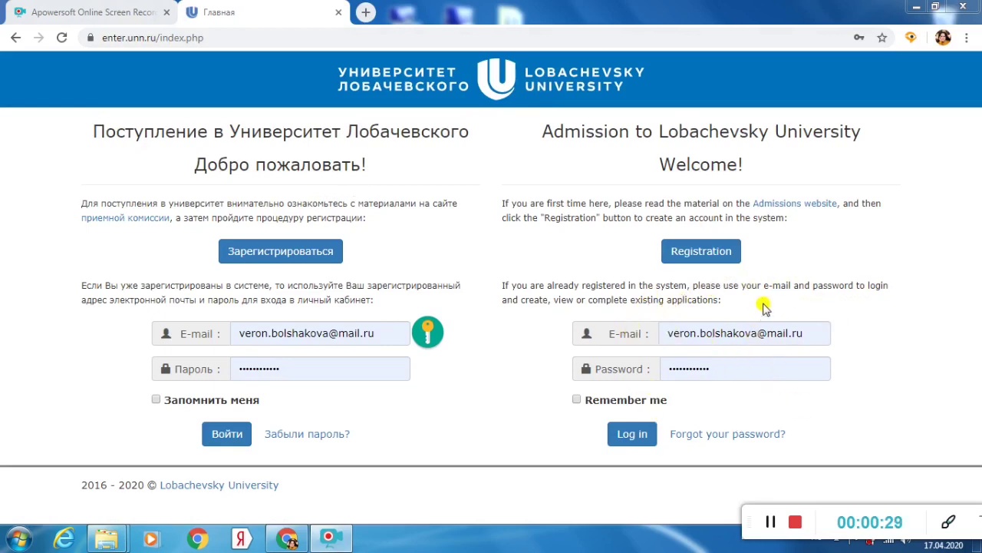
left_click(634, 435)
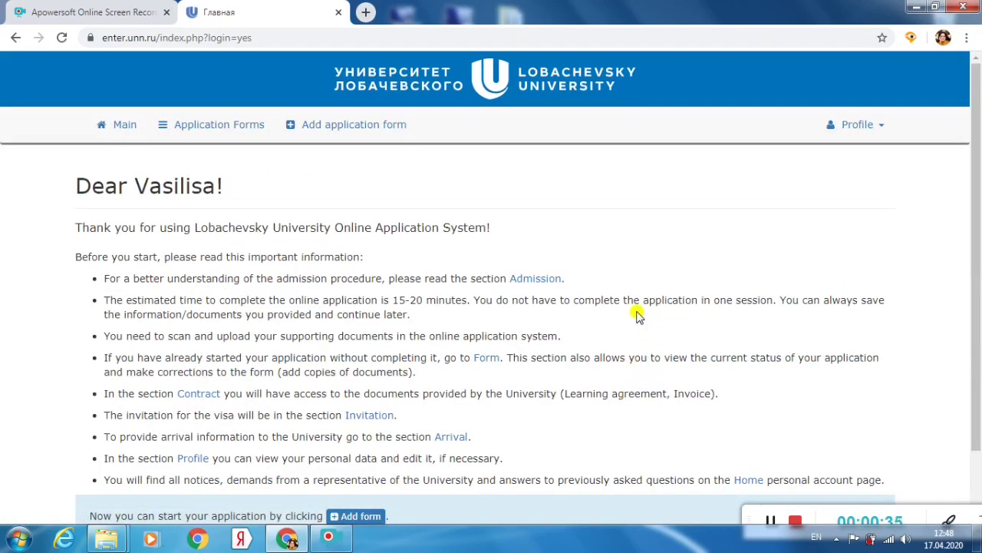
scroll(621, 276, "down", 1)
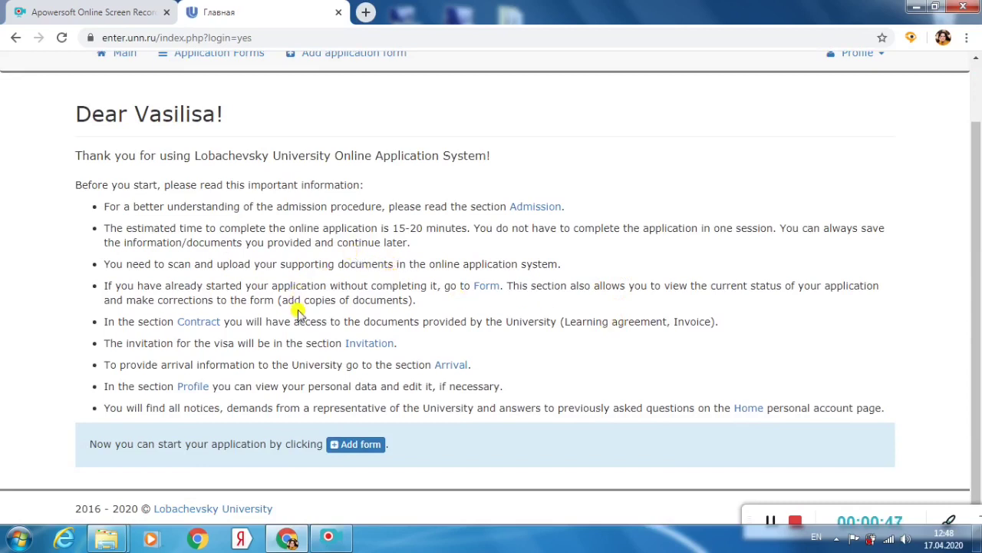
scroll(298, 305, "down", 1)
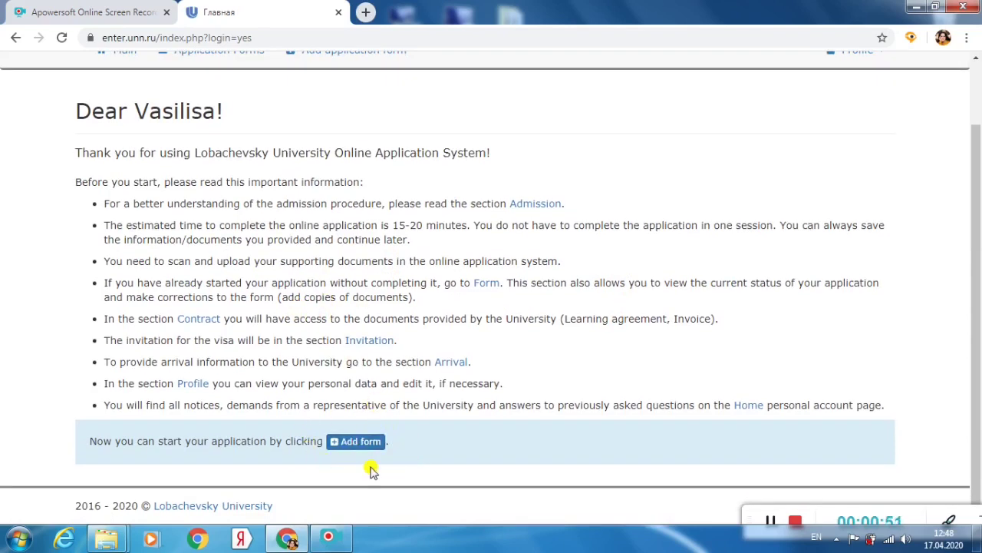
left_click(360, 444)
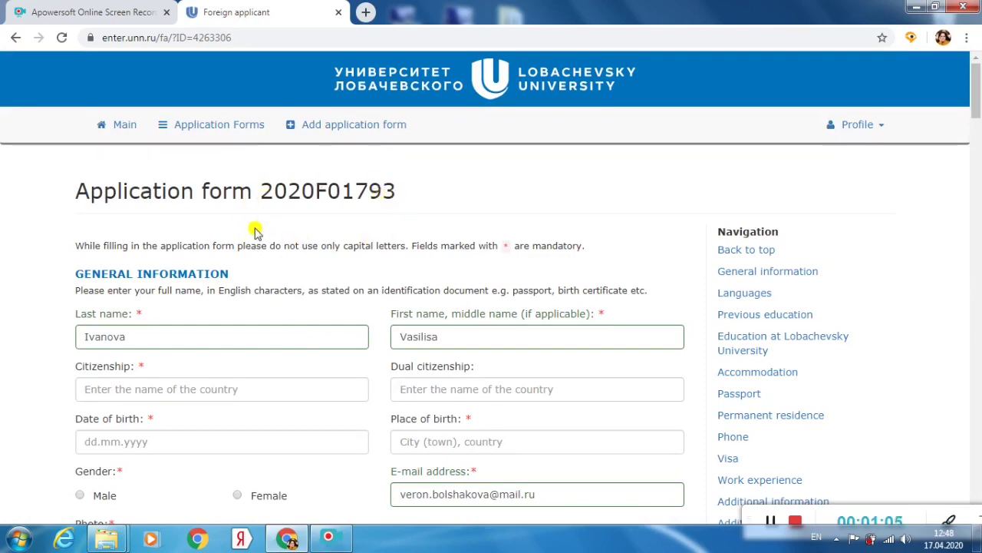
- Enter Russia as the applicant's citizenship, picking it from the autocomplete suggestions
scroll(261, 226, "down", 1)
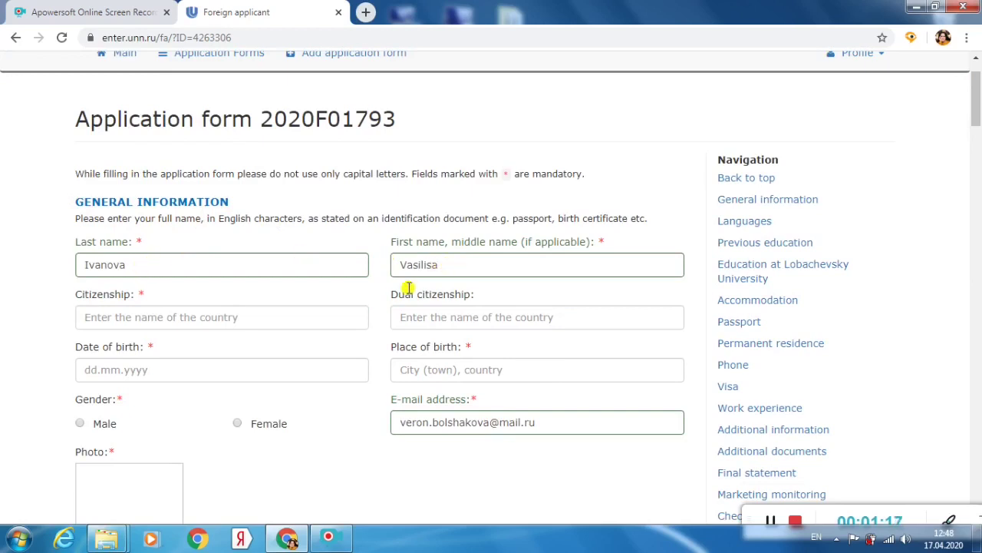
scroll(184, 264, "down", 1)
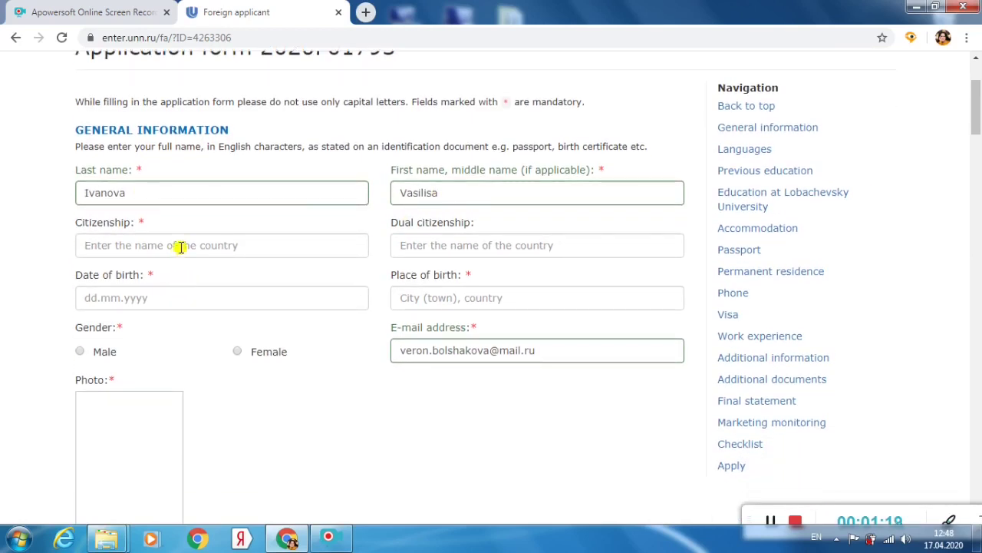
left_click(179, 246)
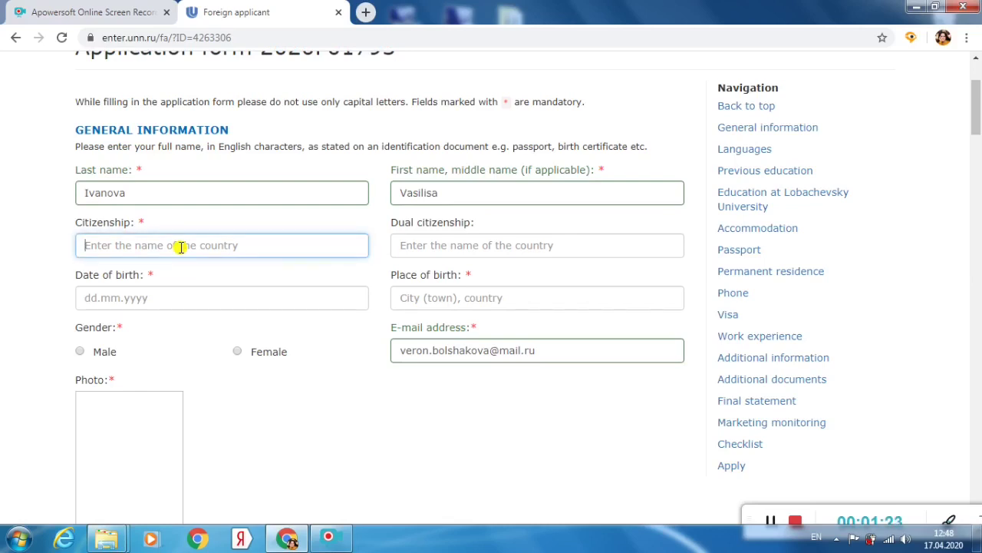
type("Rusi")
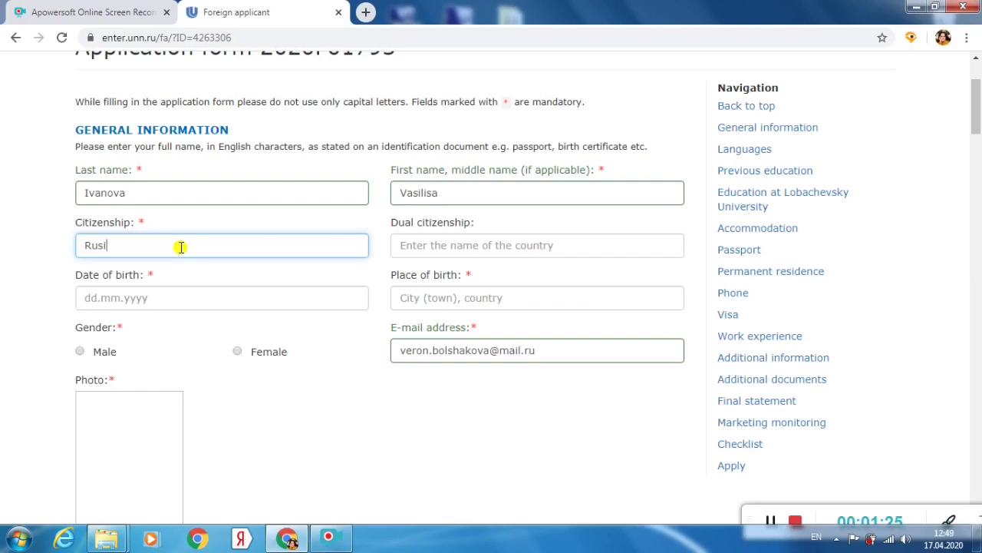
key("BackSpace")
type("sia")
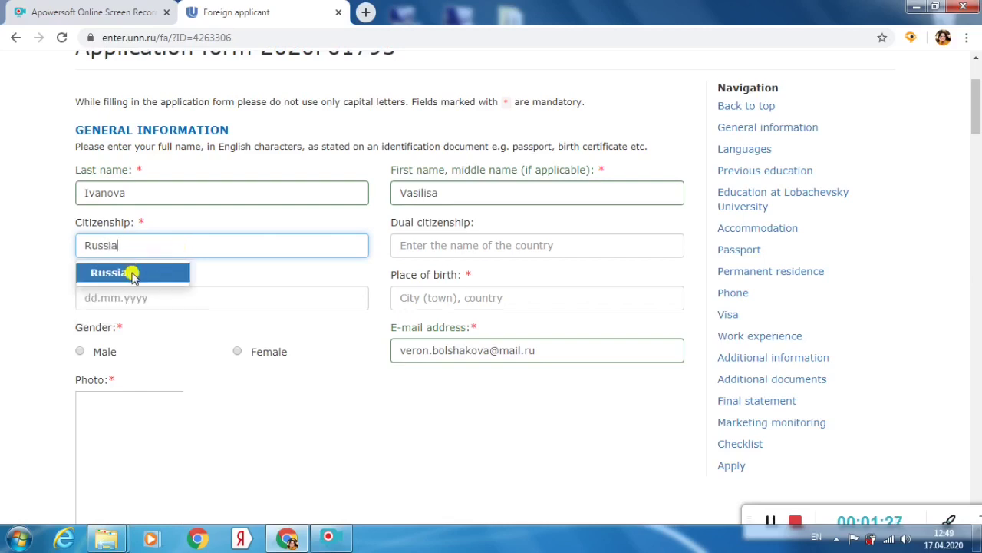
left_click(151, 273)
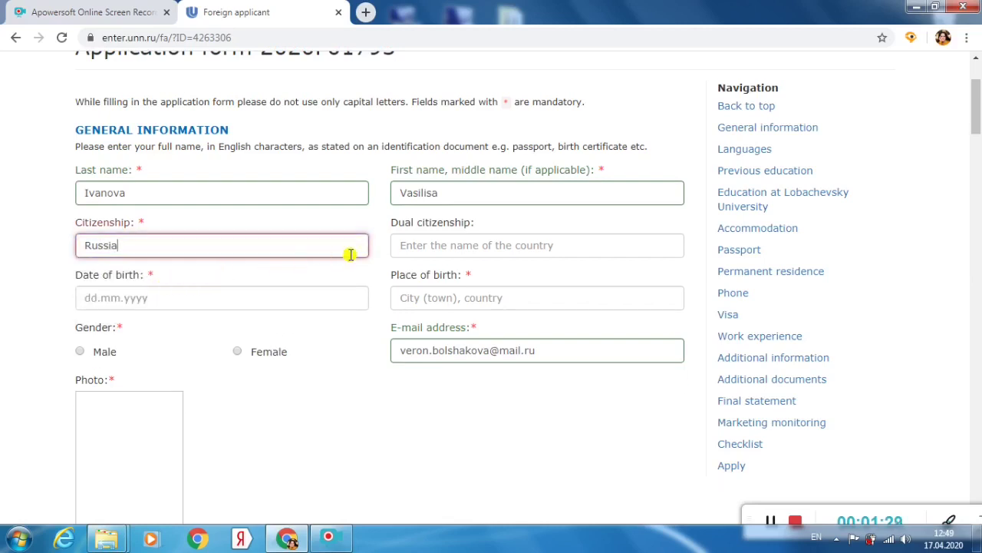
left_click(367, 224)
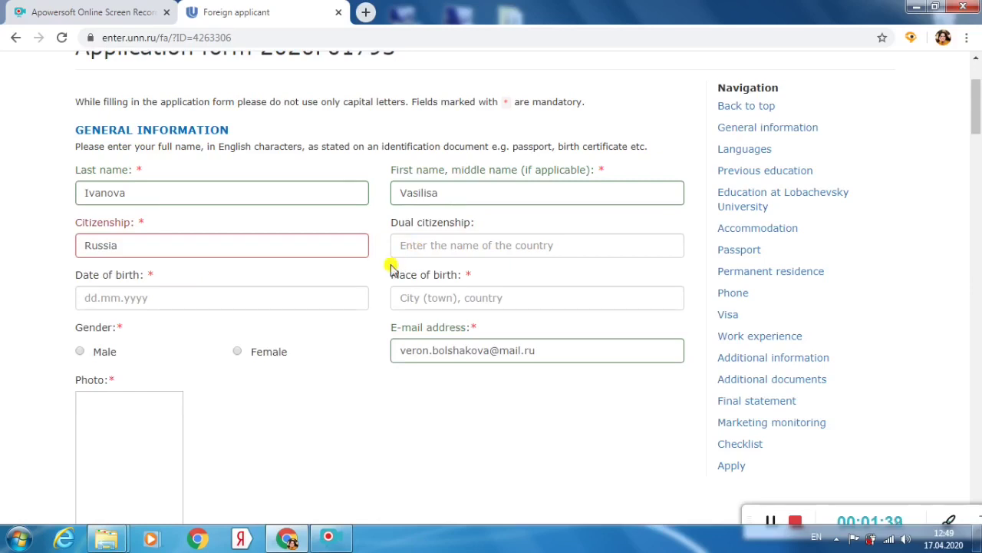
- Set the date of birth to 7 April 2000 using the calendar
left_click(165, 297)
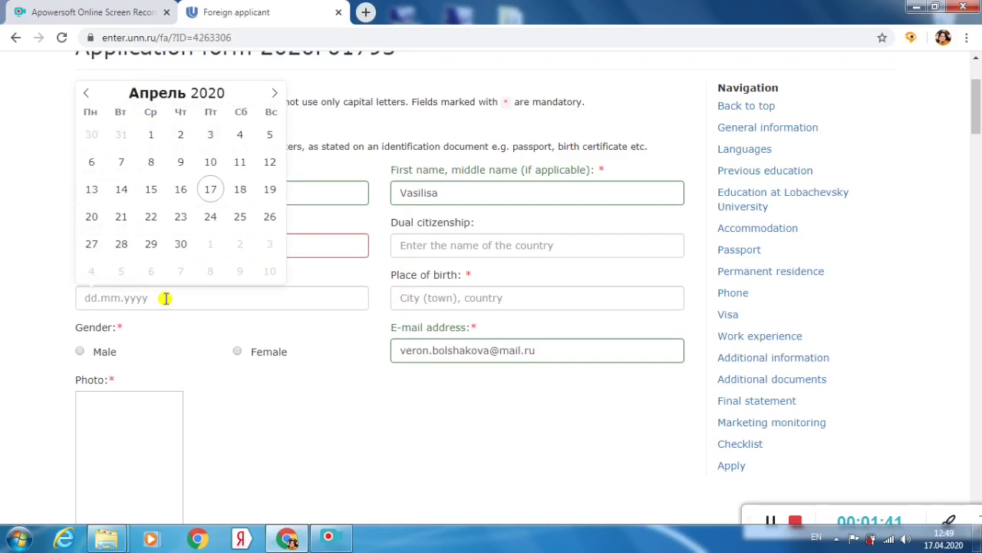
left_click(318, 267)
left_click(208, 300)
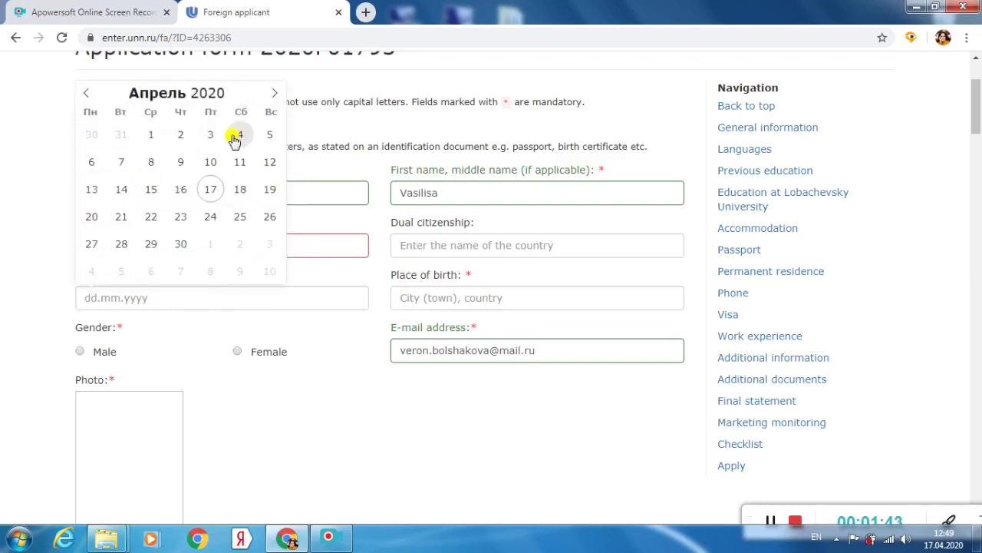
scroll(232, 100, "down", 2)
scroll(232, 101, "down", 2)
scroll(233, 101, "down", 2)
scroll(233, 100, "down", 3)
scroll(233, 101, "down", 3)
scroll(233, 101, "down", 1)
scroll(233, 101, "down", 2)
scroll(232, 100, "down", 1)
scroll(232, 101, "down", 2)
scroll(233, 101, "down", 1)
scroll(233, 100, "down", 1)
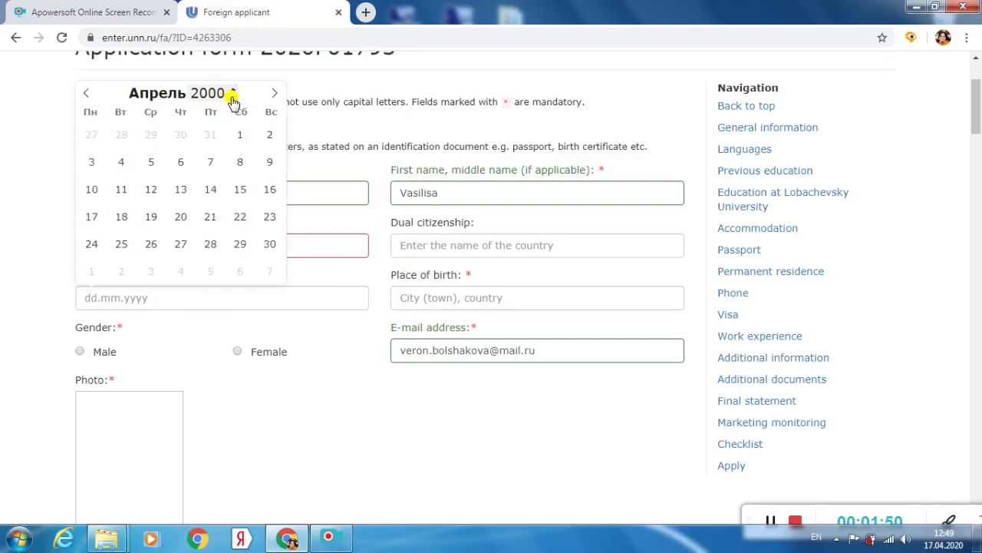
left_click(211, 162)
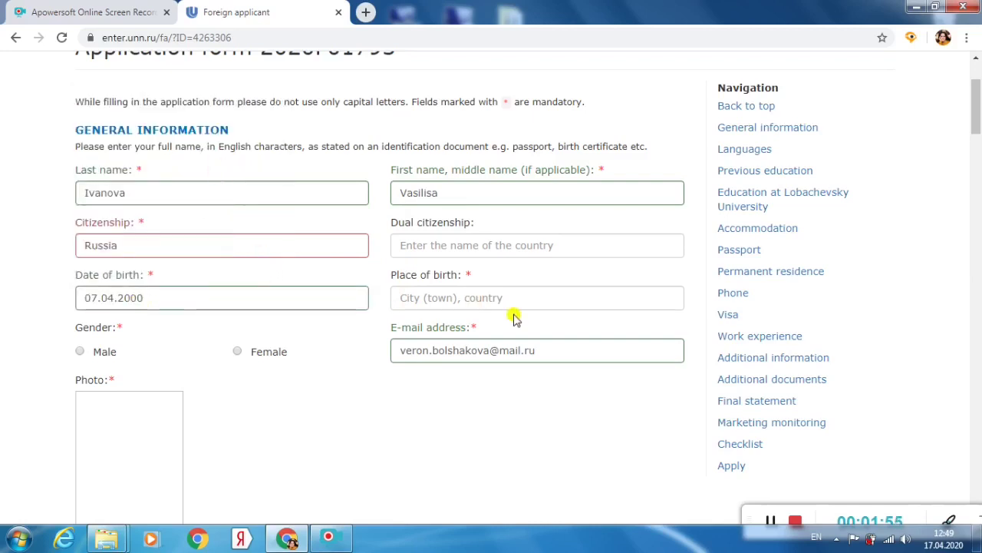
- Enter Nizhny Novgorod, Russia as the place of birth and select Female gender
left_click(450, 300)
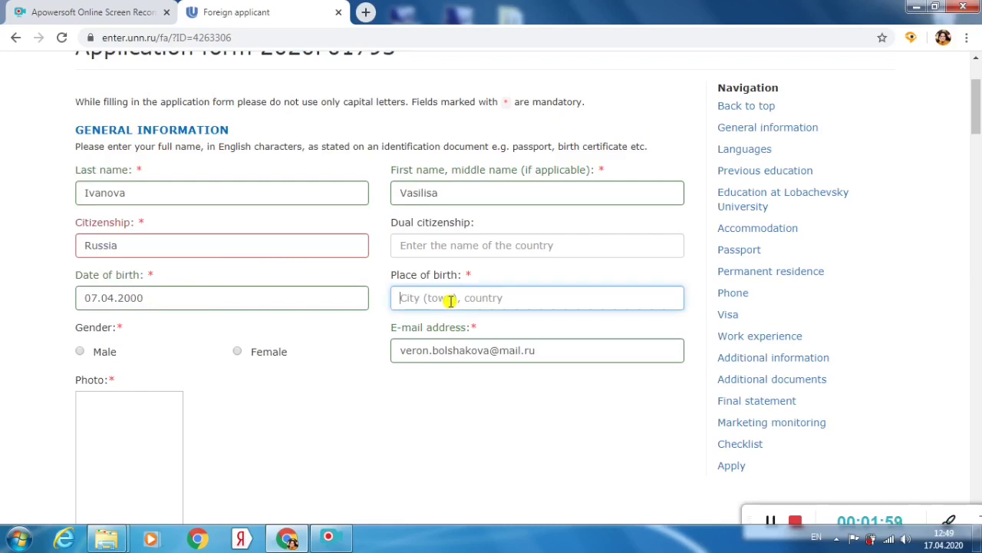
type("Ni")
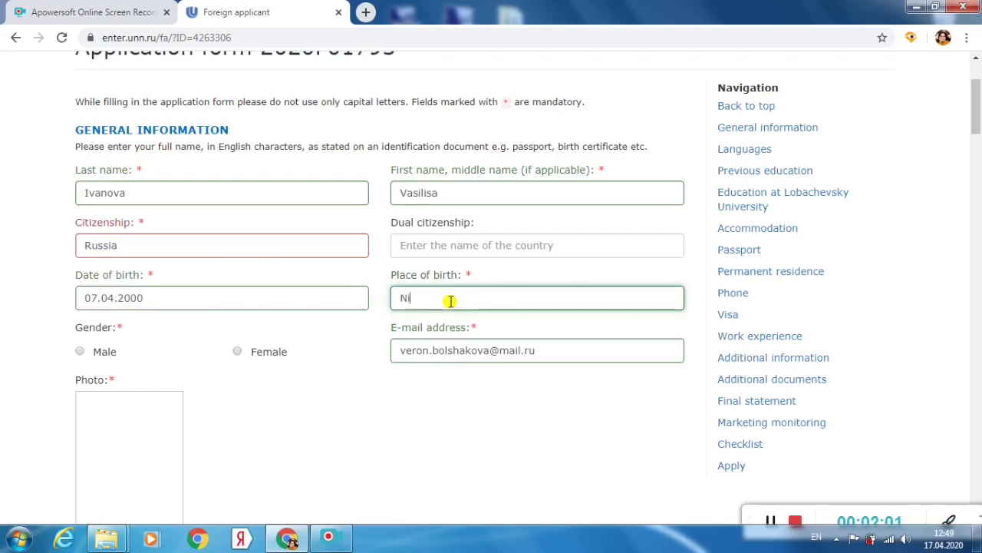
type("zhny Novgorod, Russia")
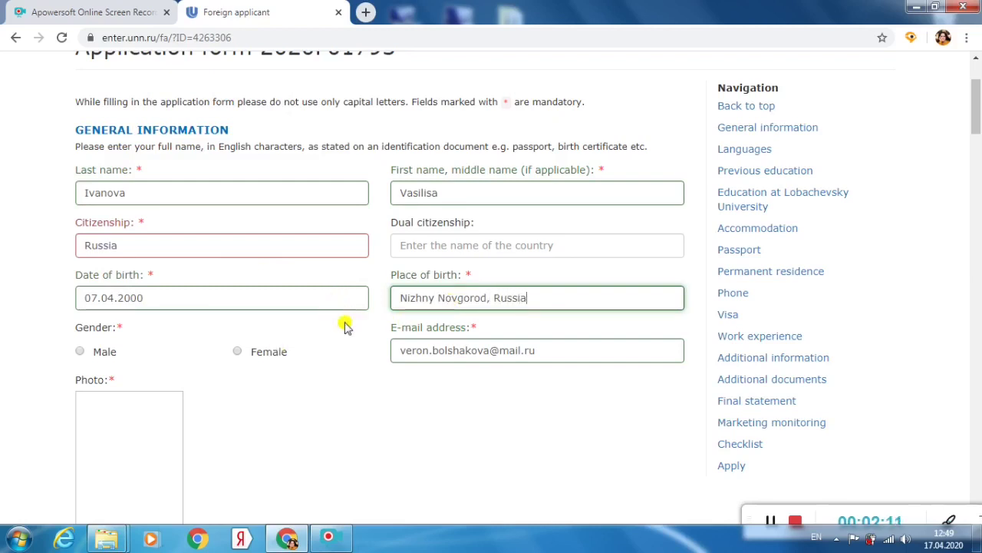
left_click(244, 355)
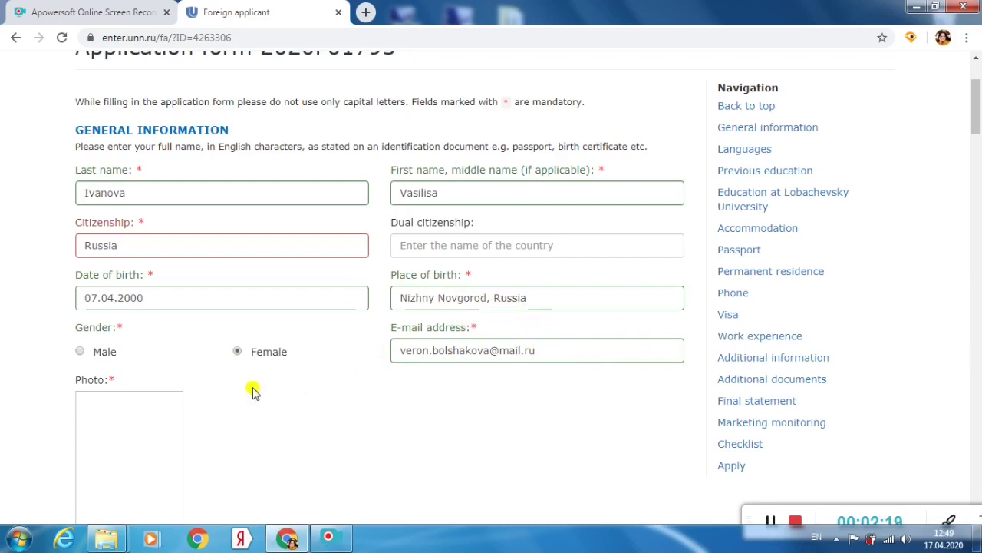
scroll(253, 392, "down", 1)
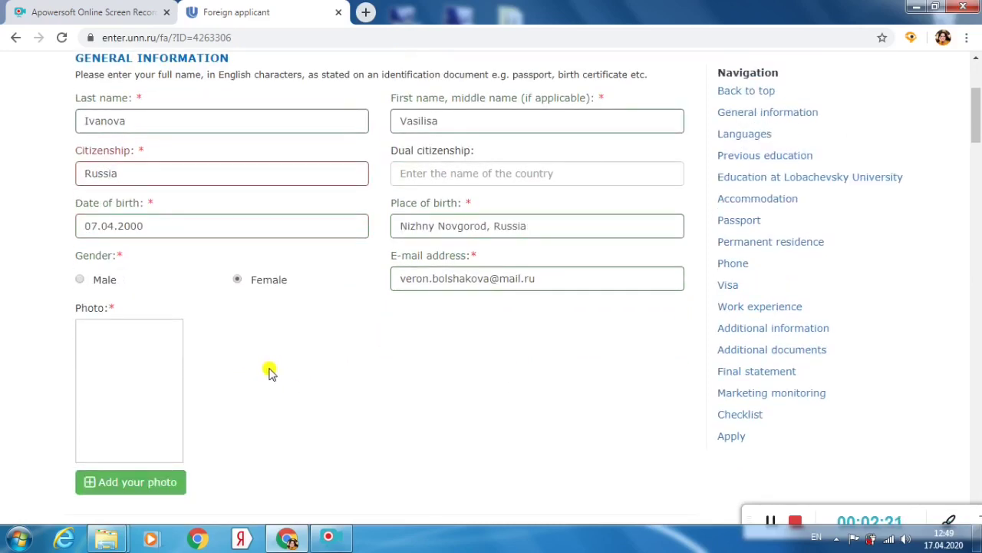
scroll(219, 343, "up", 1)
scroll(219, 321, "down", 2)
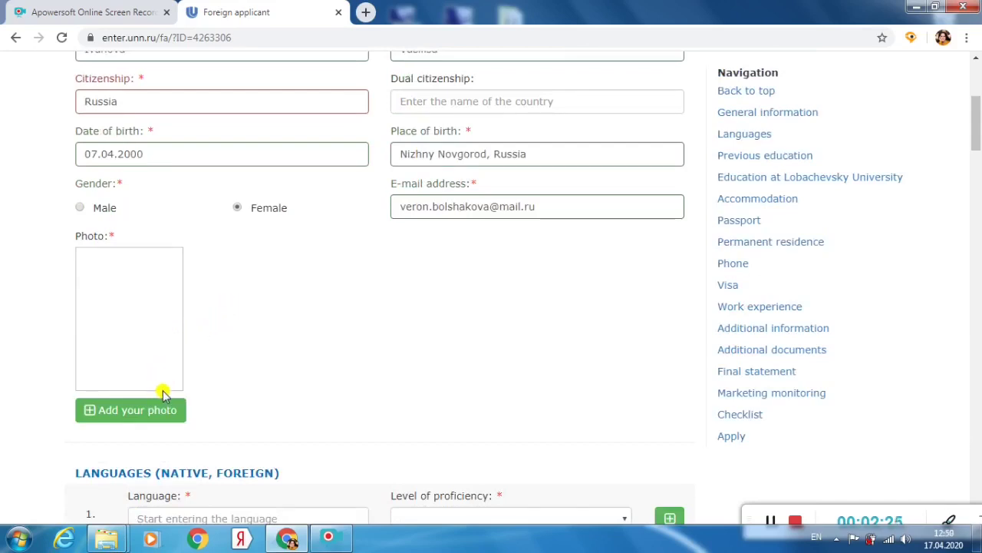
left_click(132, 414)
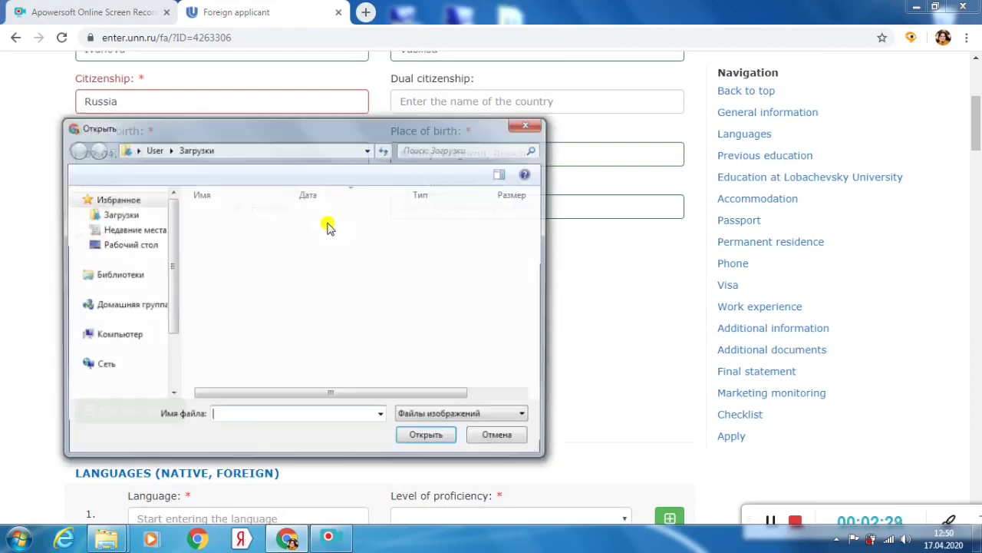
left_click(254, 216)
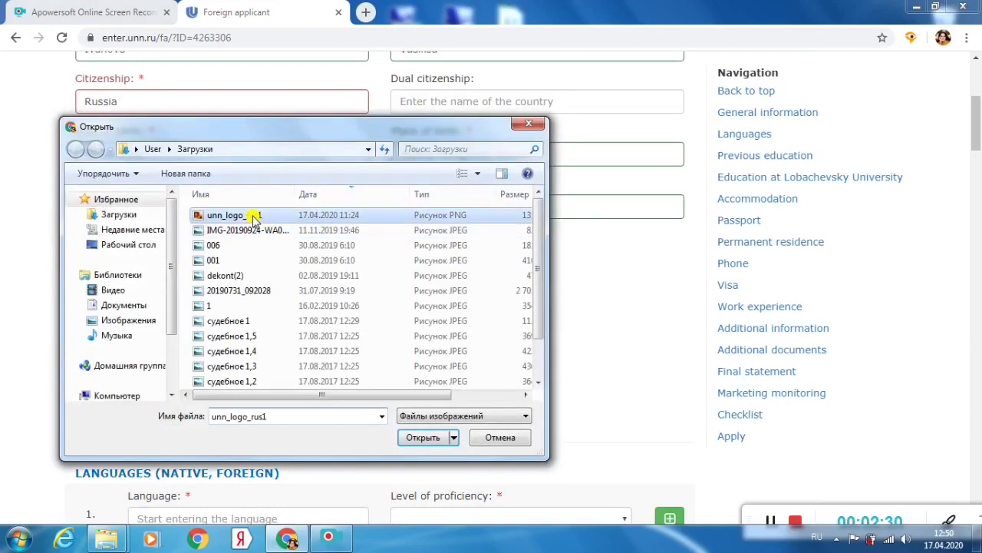
left_click(413, 437)
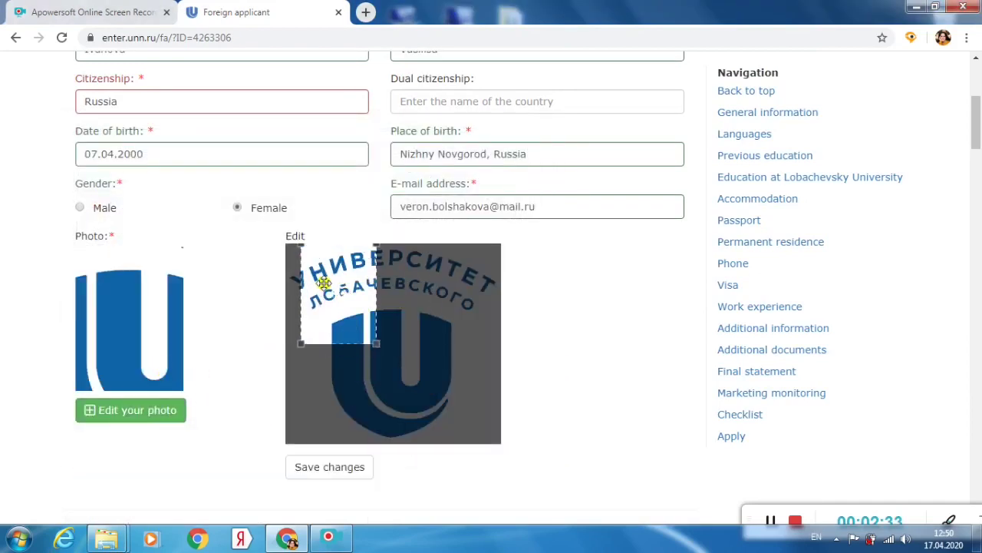
left_click_drag(325, 284, 310, 283)
left_click_drag(364, 346, 526, 460)
mouse_move(370, 371)
left_mouse_down()
mouse_move(401, 370)
mouse_move(389, 371)
left_mouse_up()
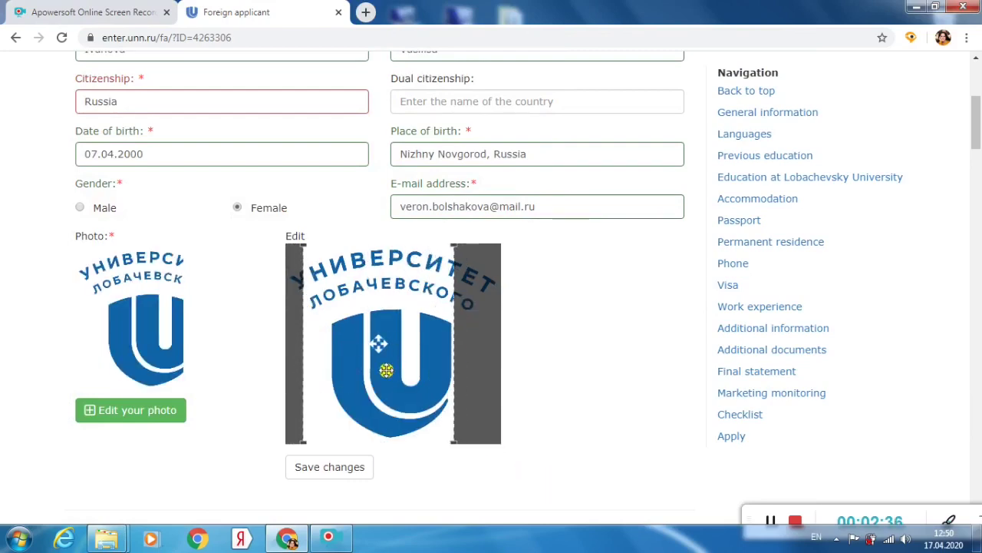
left_click(328, 468)
scroll(139, 316, "down", 1)
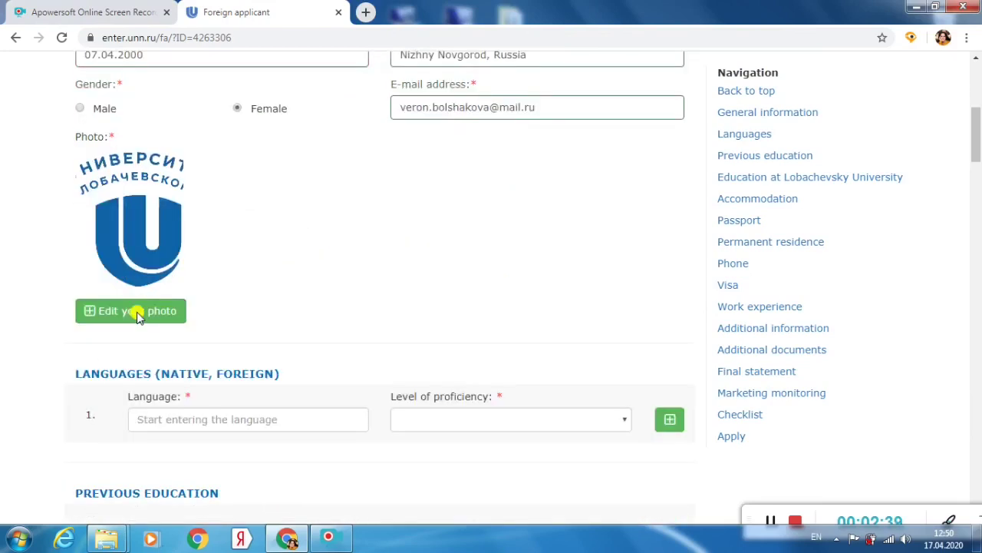
scroll(277, 254, "down", 1)
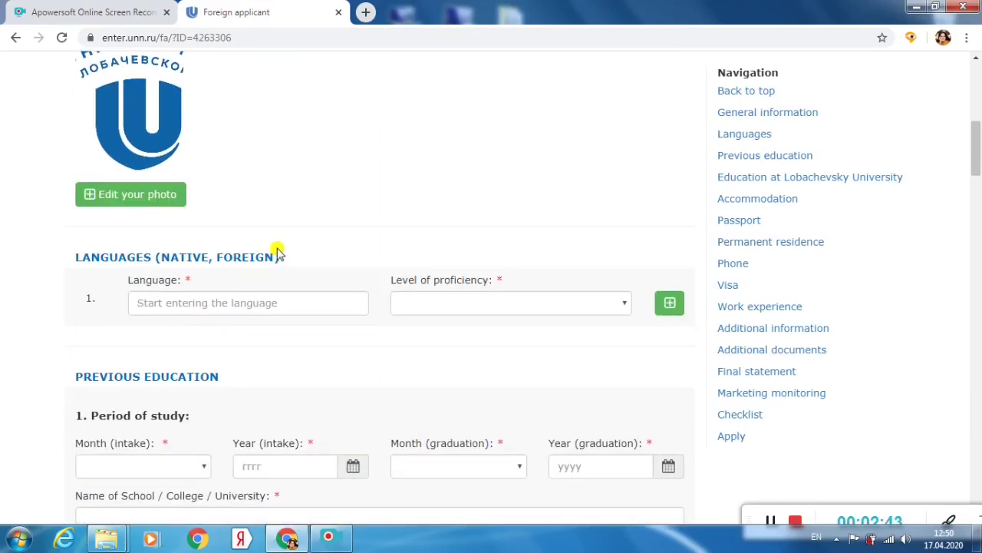
scroll(392, 262, "down", 1)
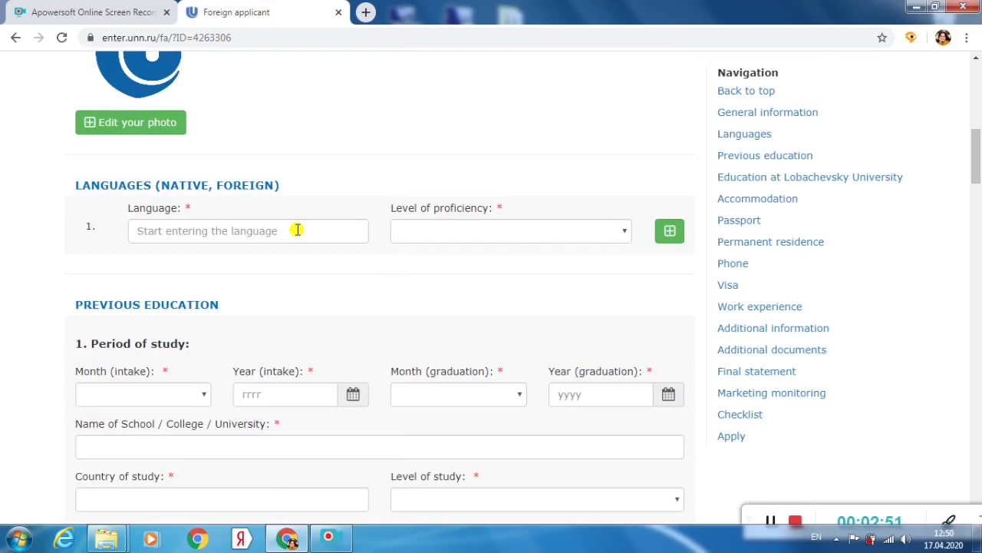
- Add Russian as the first language with Native proficiency
left_click(297, 230)
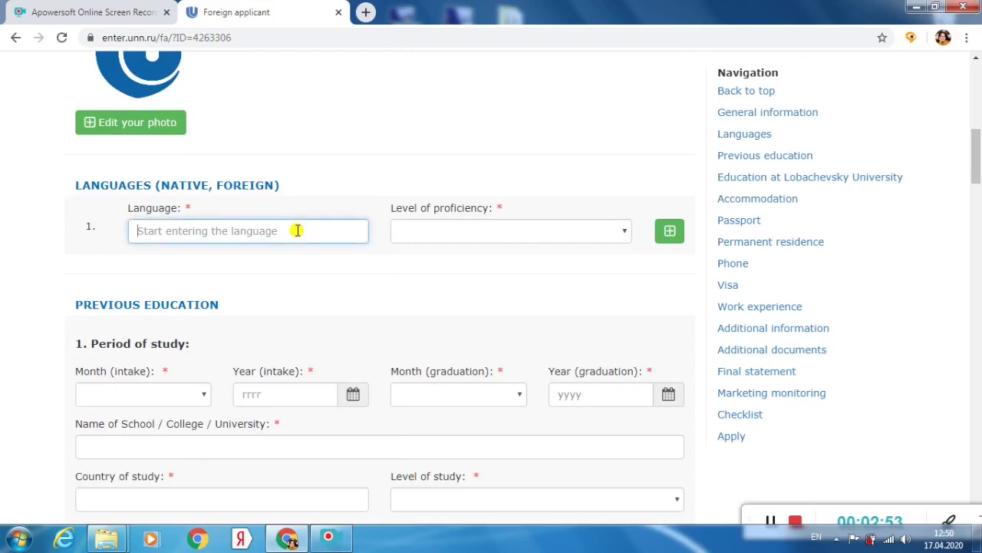
type("r")
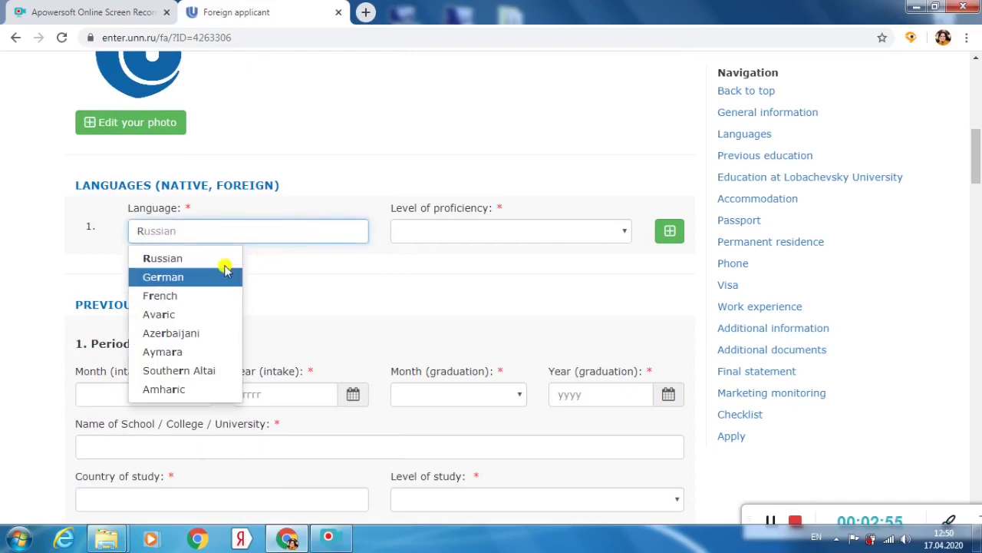
left_click(192, 256)
left_click(482, 233)
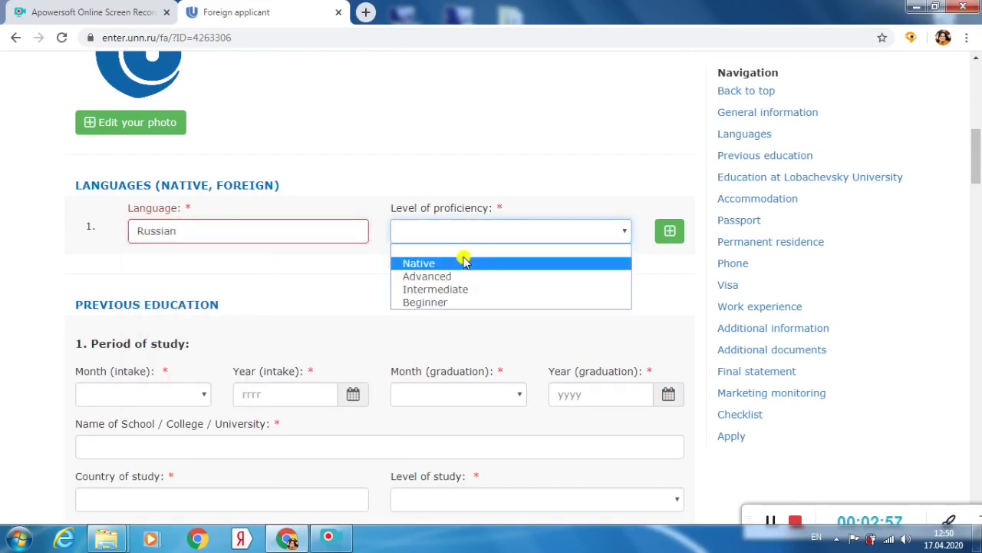
left_click(460, 263)
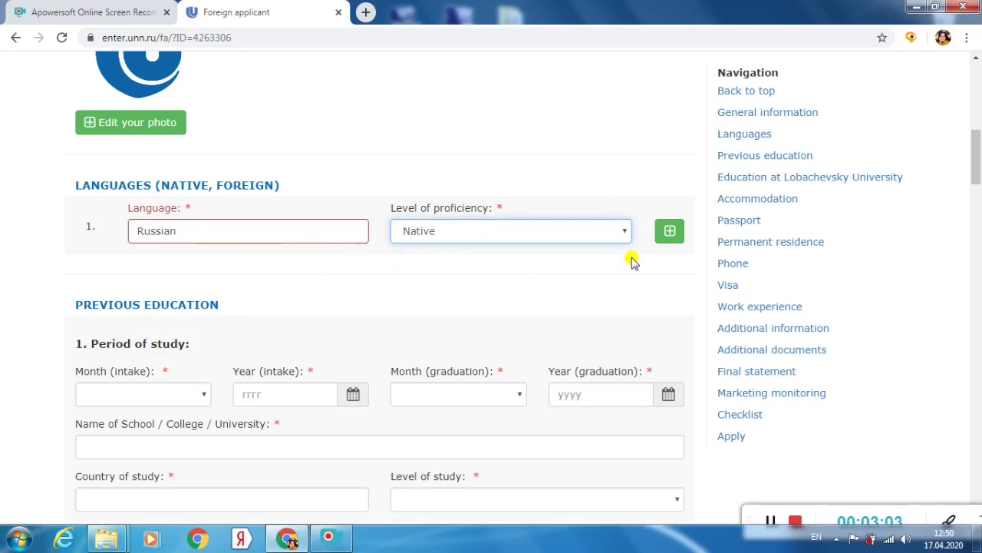
- Add a second language row with French at Beginner level
left_click(670, 231)
left_click(227, 273)
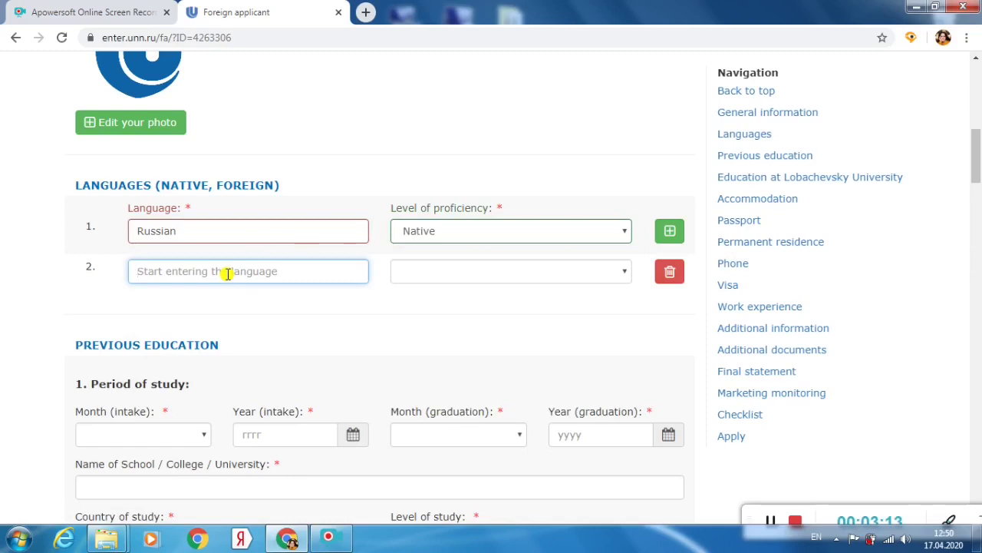
type("Fre")
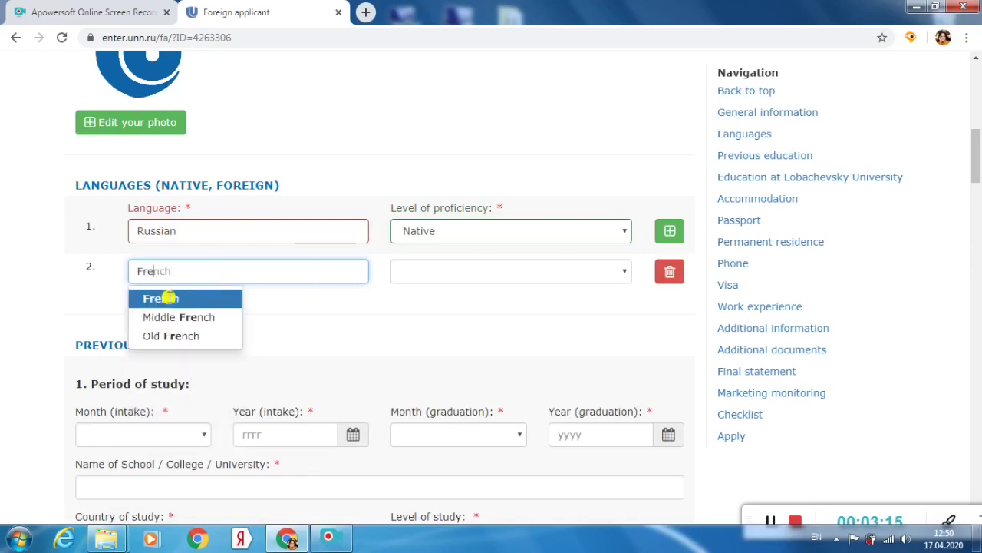
left_click(169, 298)
left_click(461, 270)
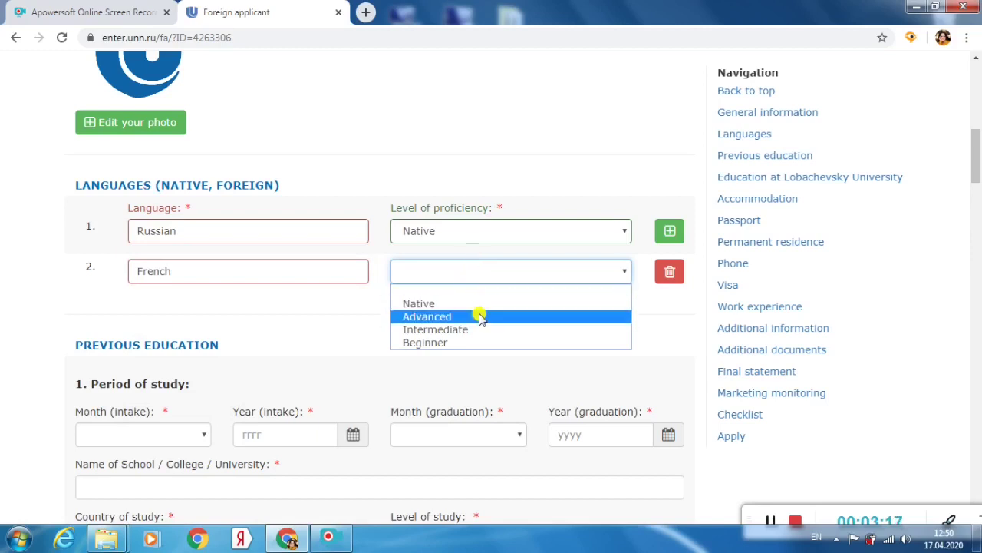
left_click(439, 343)
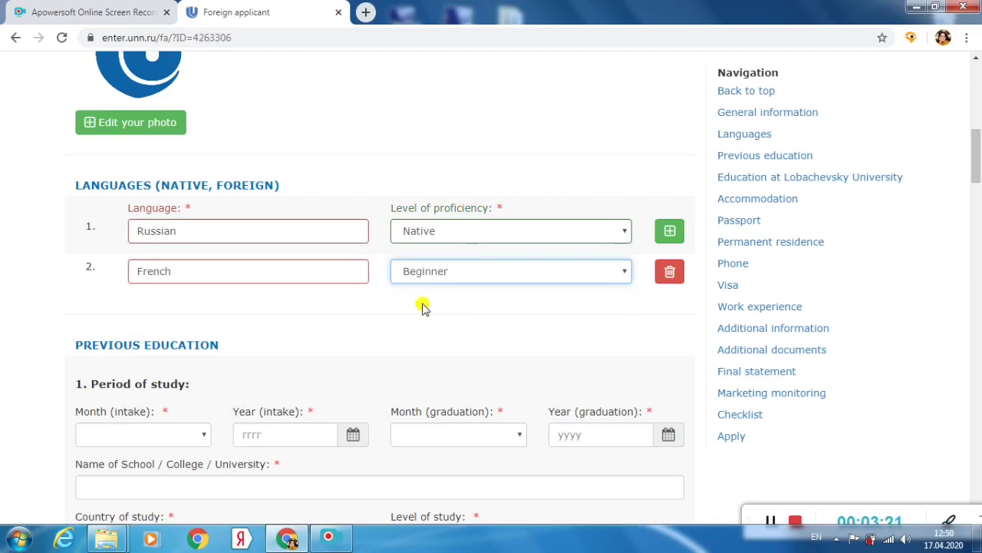
left_click(423, 307)
scroll(230, 299, "up", 2)
scroll(192, 294, "down", 2)
- Set the period of study from September 2008 to June 2019
scroll(192, 294, "down", 1)
scroll(183, 298, "down", 1)
scroll(181, 299, "up", 1)
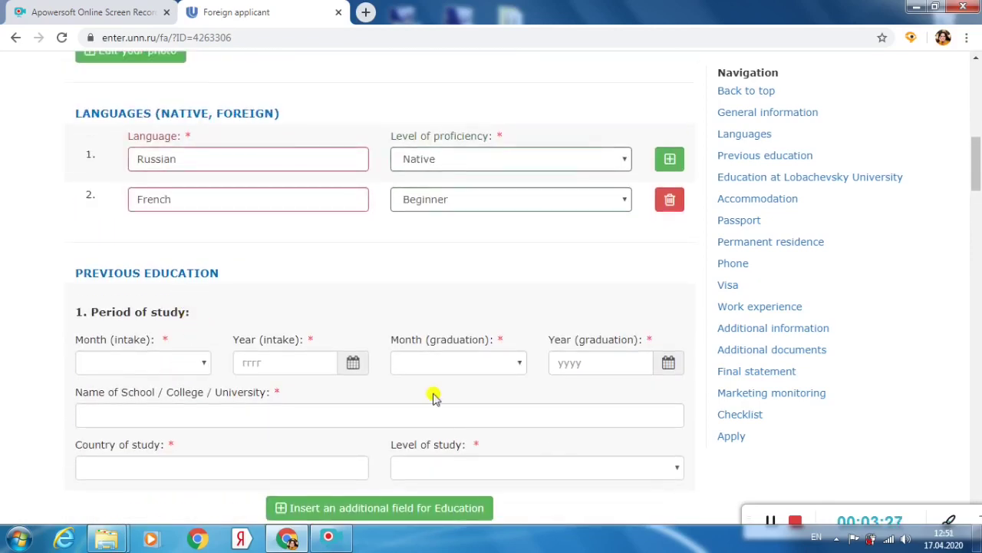
scroll(219, 312, "down", 1)
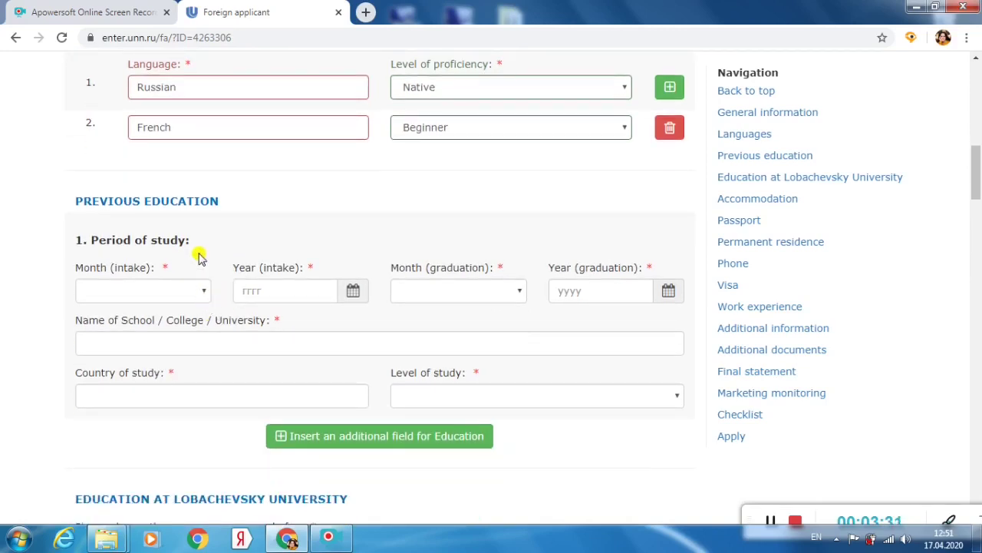
scroll(197, 253, "down", 1)
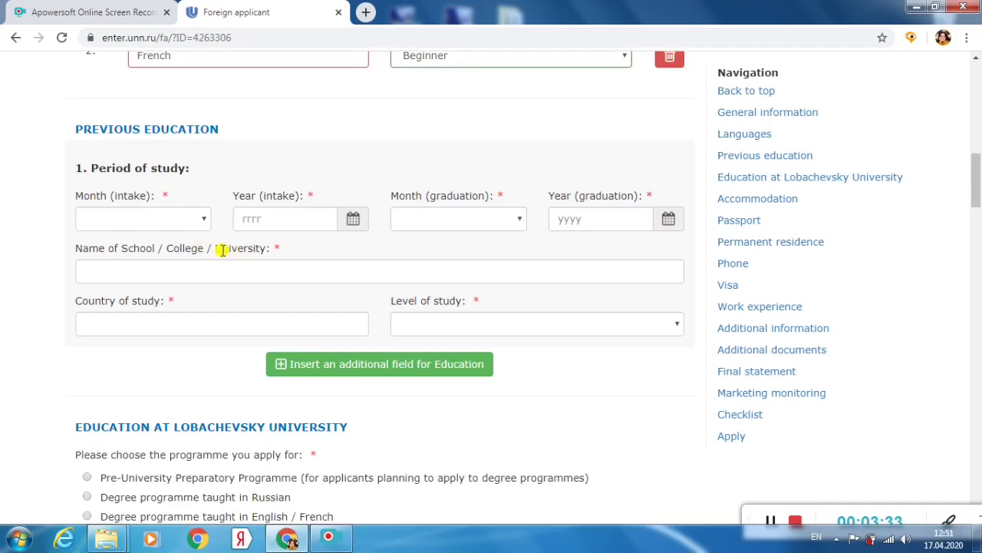
left_click(184, 221)
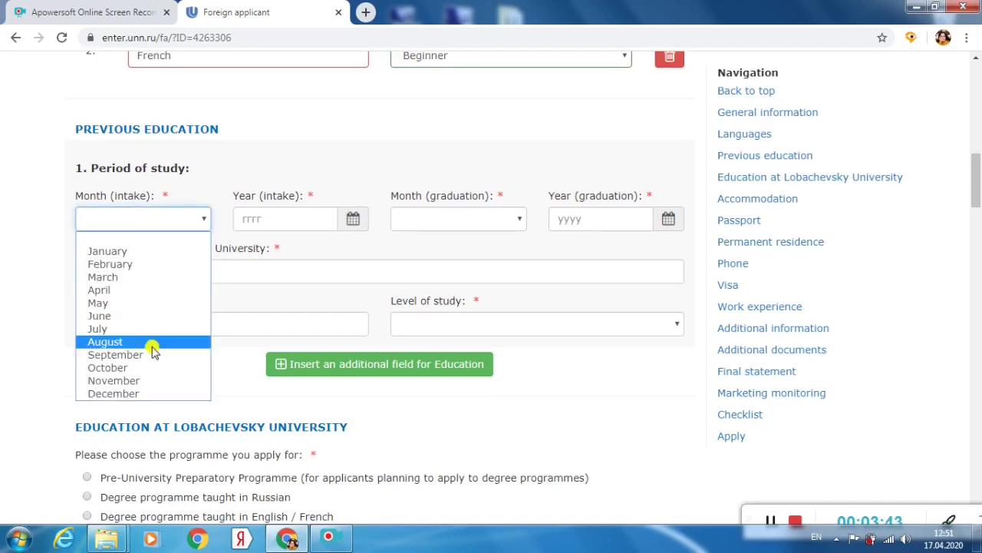
left_click(115, 355)
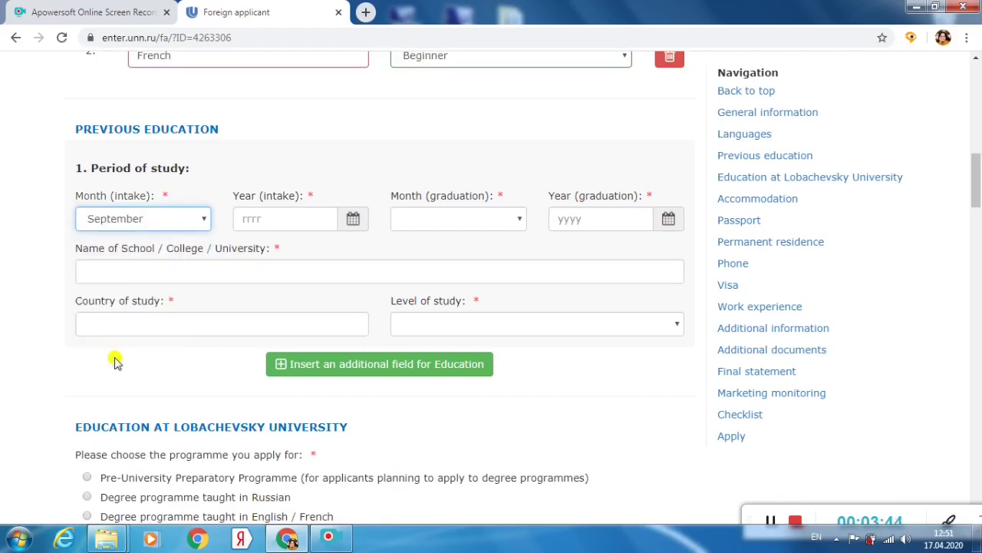
left_click(330, 218)
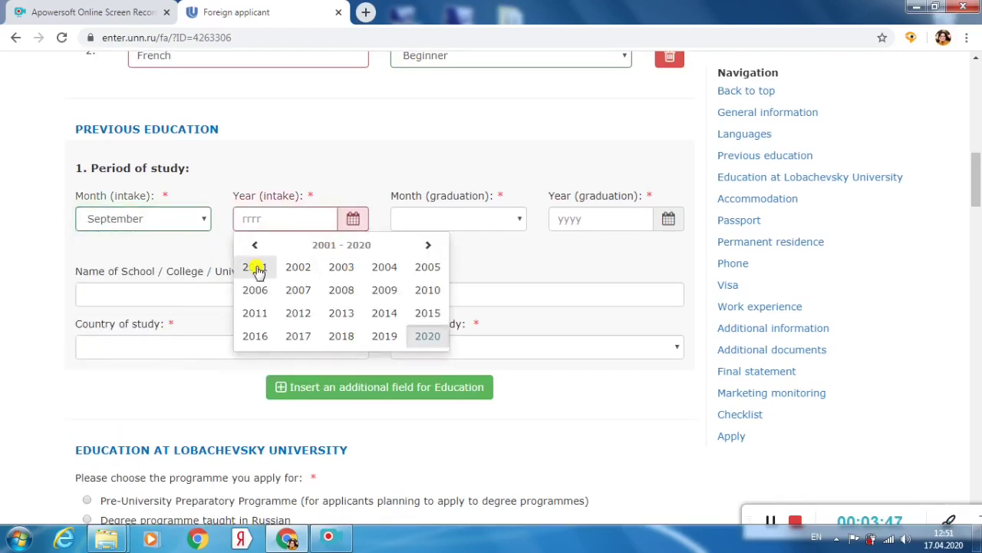
left_click(354, 296)
left_click(445, 214)
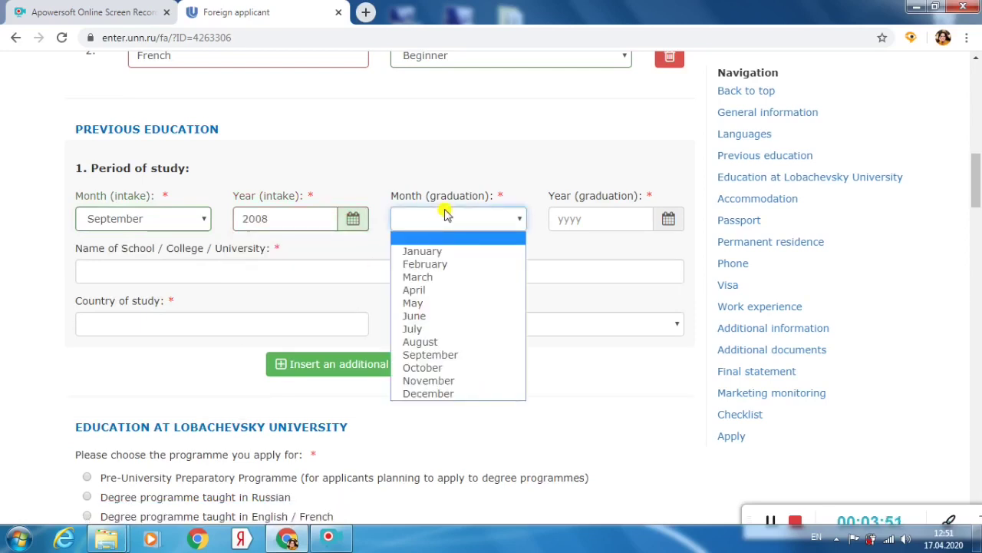
left_click(420, 316)
left_click(596, 219)
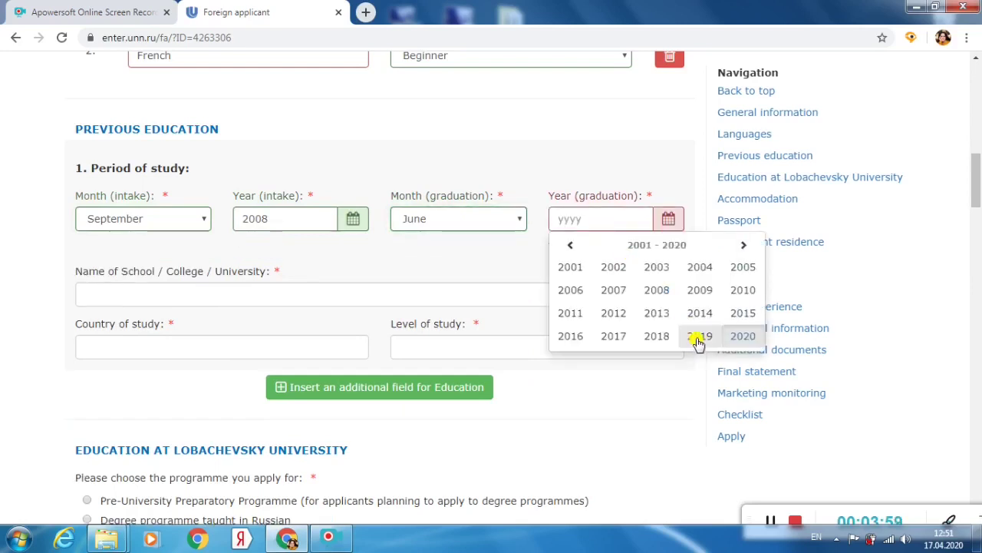
left_click(699, 337)
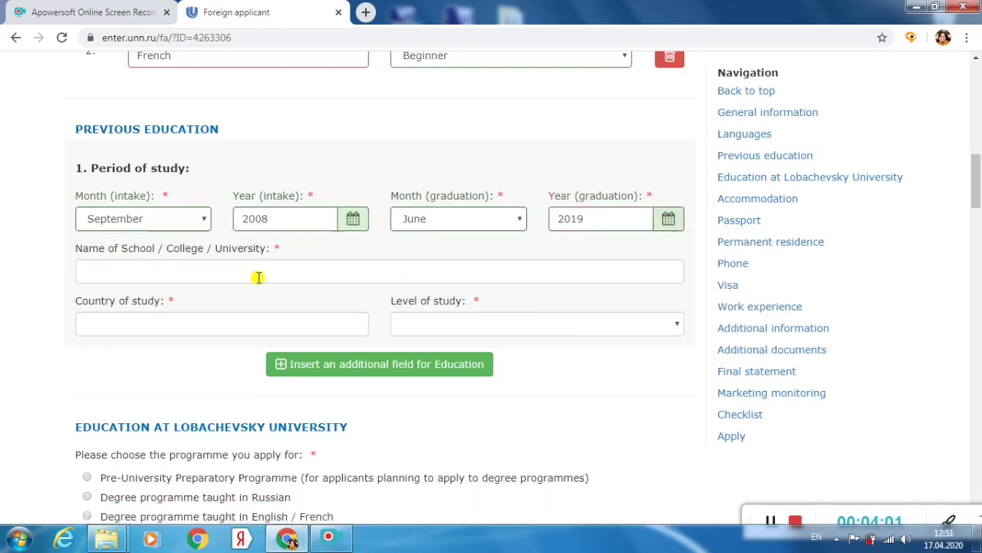
- Enter School 5, country Russia, and Secondary school as the level of study
left_click(220, 278)
type("School5")
left_click(136, 318)
type("Rus")
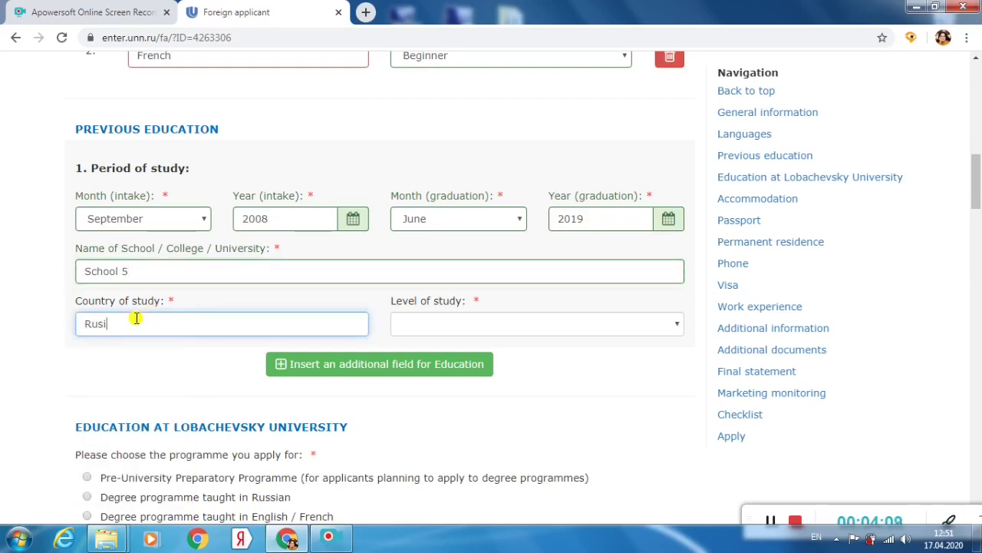
type("sia")
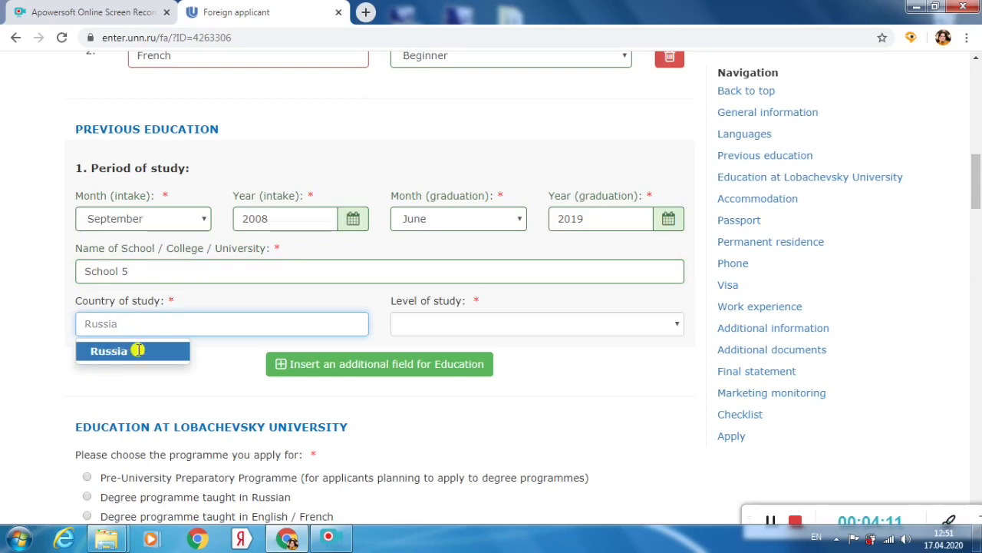
left_click(130, 350)
left_click(430, 323)
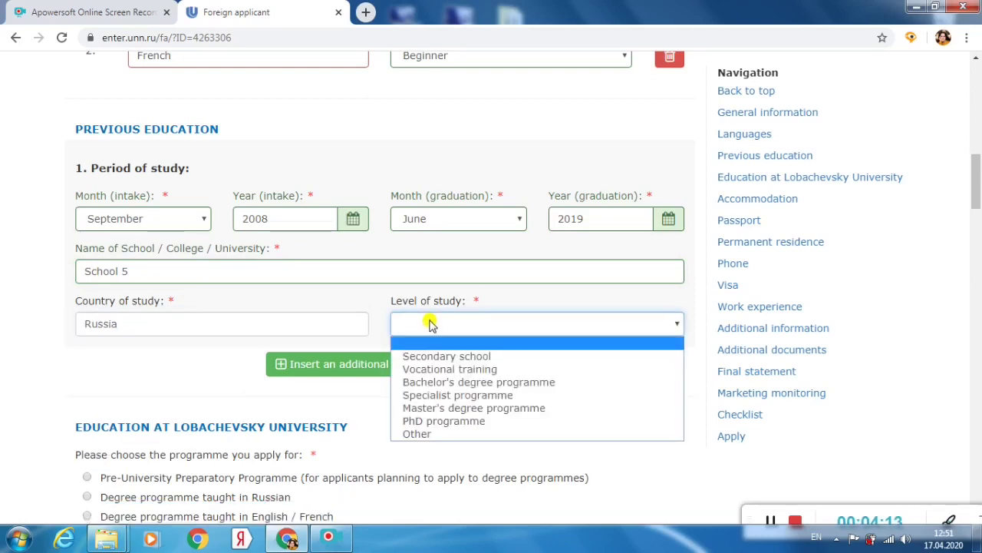
left_click(443, 356)
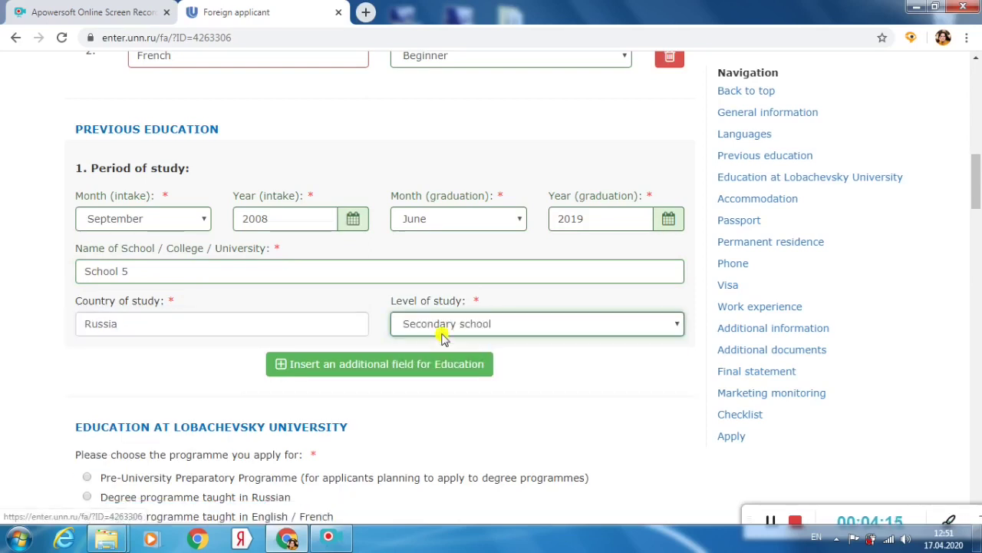
left_click(444, 330)
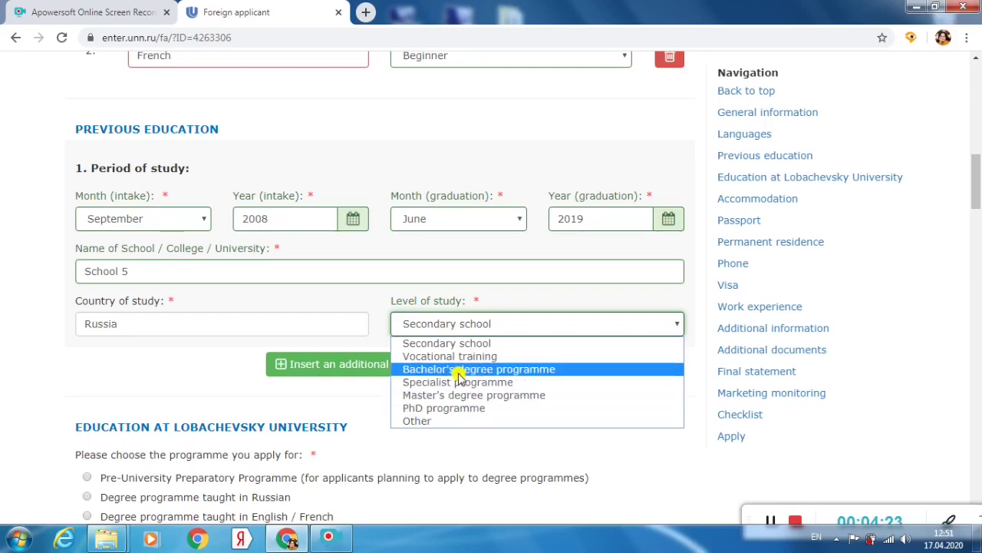
left_click(333, 302)
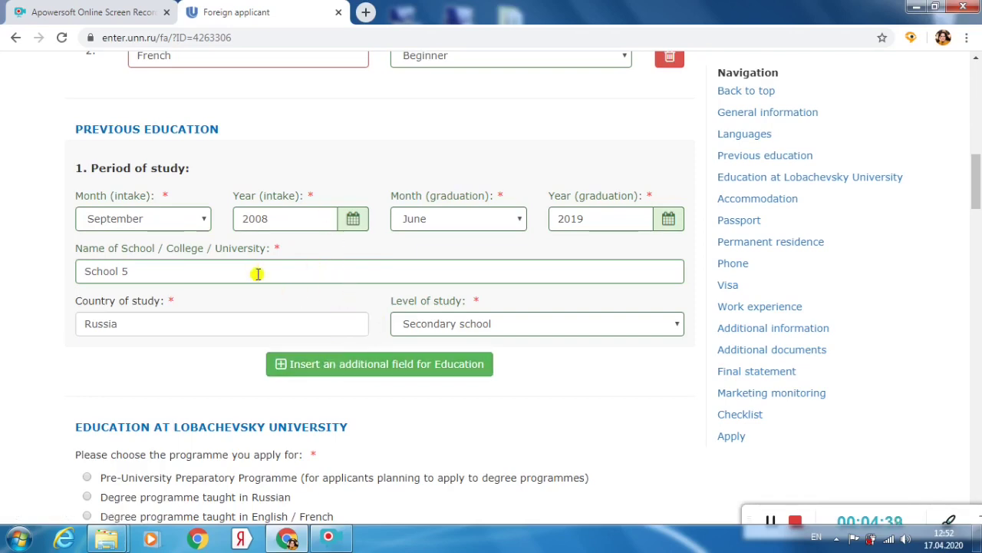
scroll(257, 268, "down", 1)
scroll(201, 330, "down", 1)
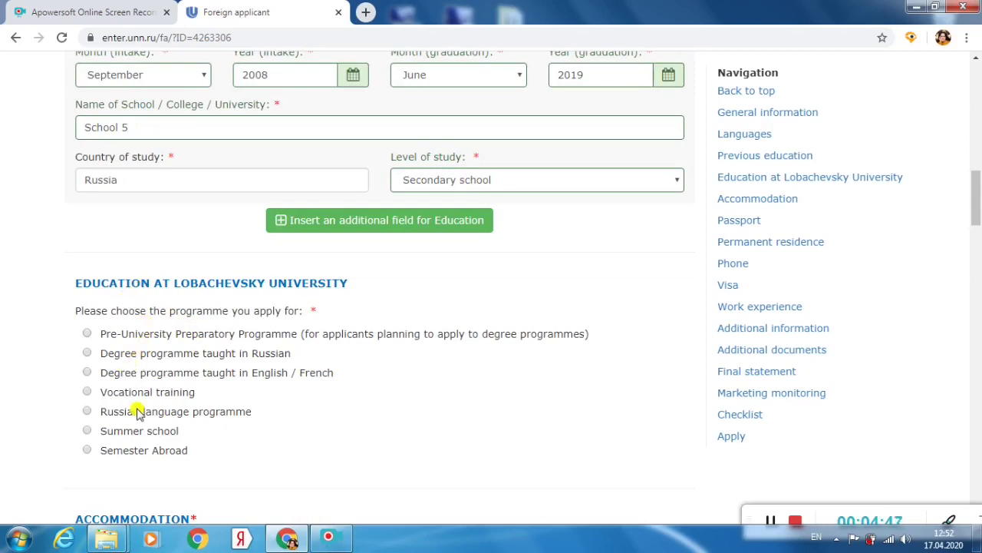
- Choose to apply for a degree programme taught in English / French
left_click(87, 373)
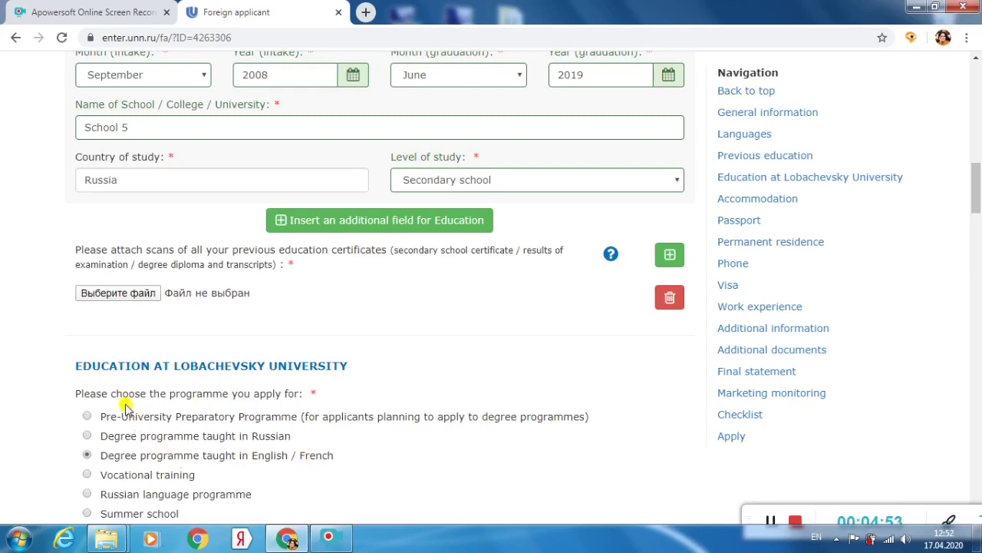
scroll(99, 394, "down", 1)
scroll(102, 394, "up", 2)
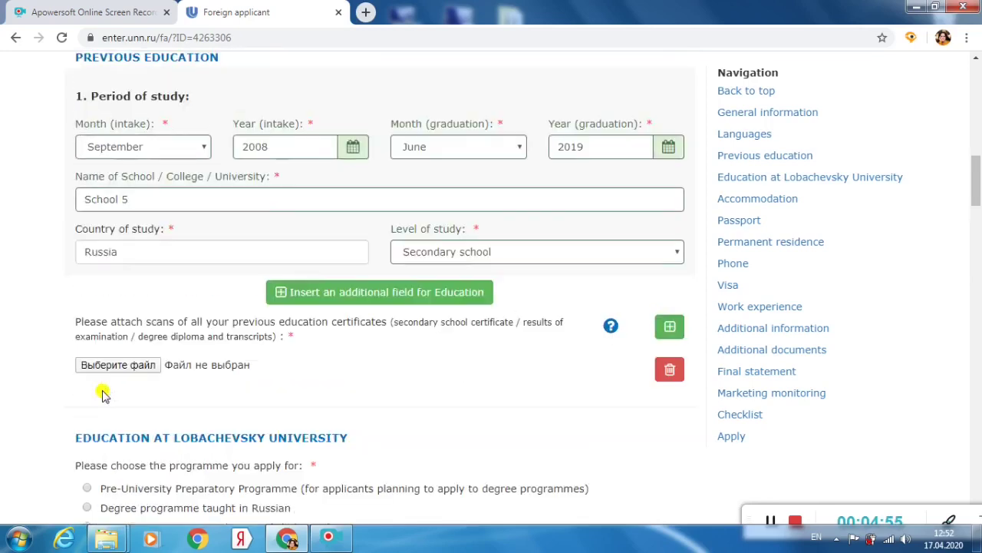
scroll(101, 387, "down", 1)
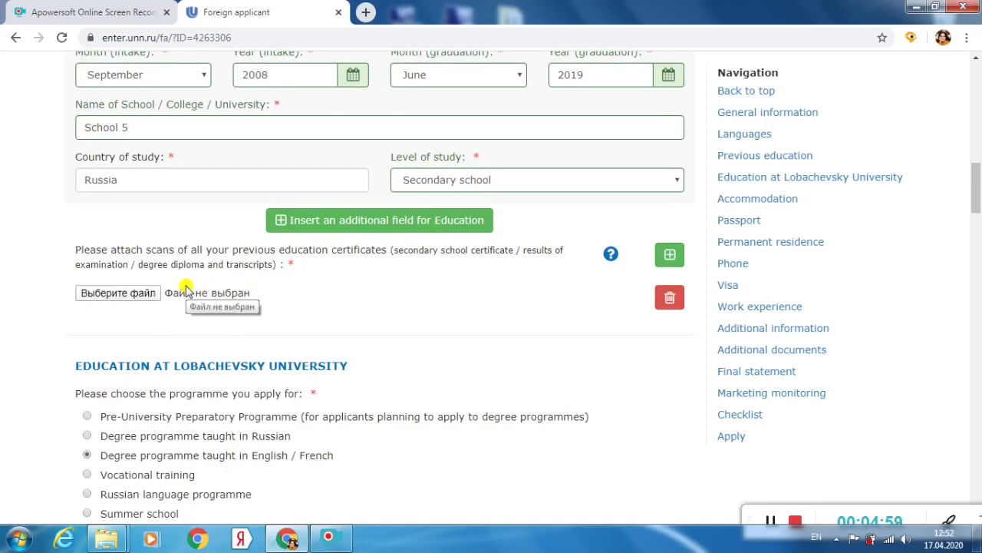
- Upload unn_logo_rus1.png as the scan of the education certificates
left_click(143, 296)
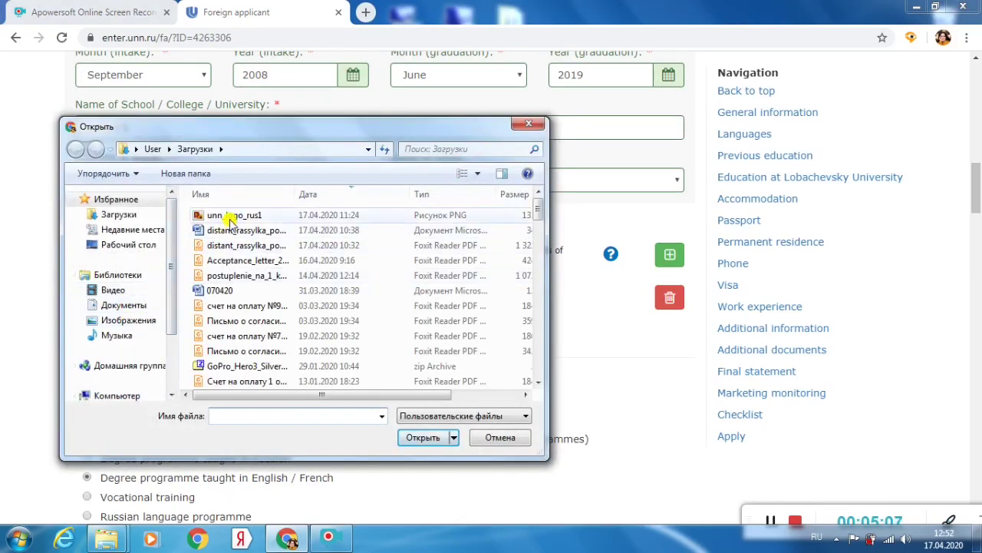
left_click(228, 217)
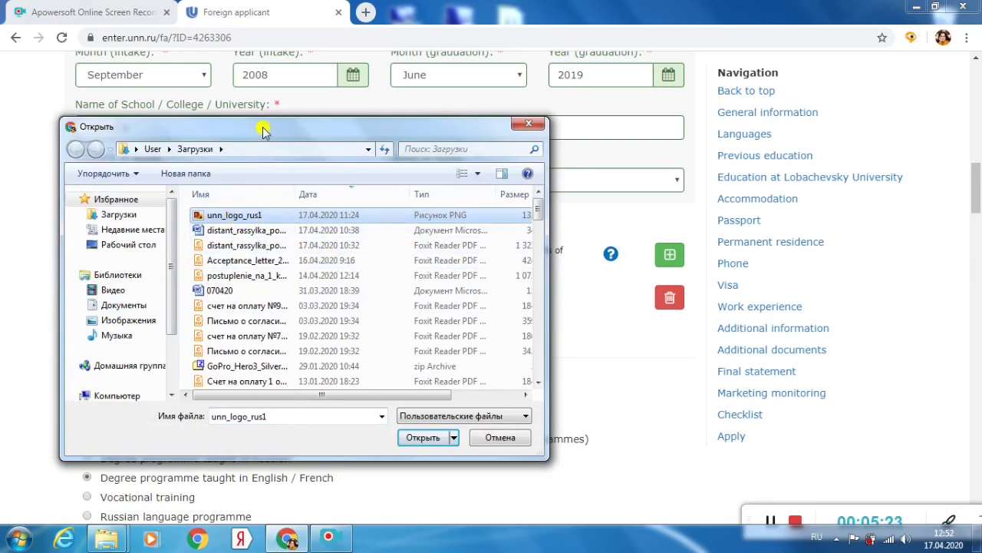
left_click_drag(265, 133, 281, 131)
left_click(440, 434)
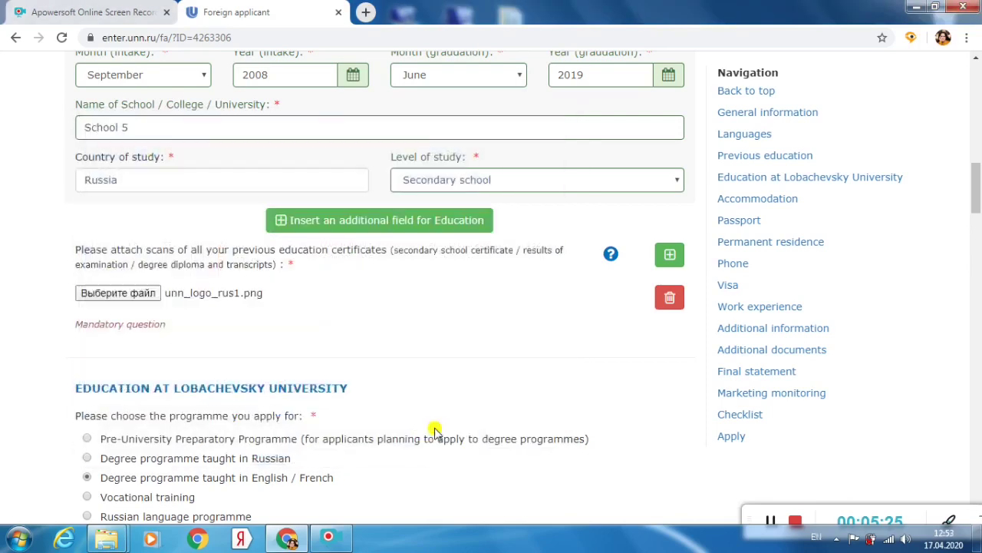
- Select the Bachelor's degree programme and the 2020 / 2021 academic year
scroll(292, 272, "down", 1)
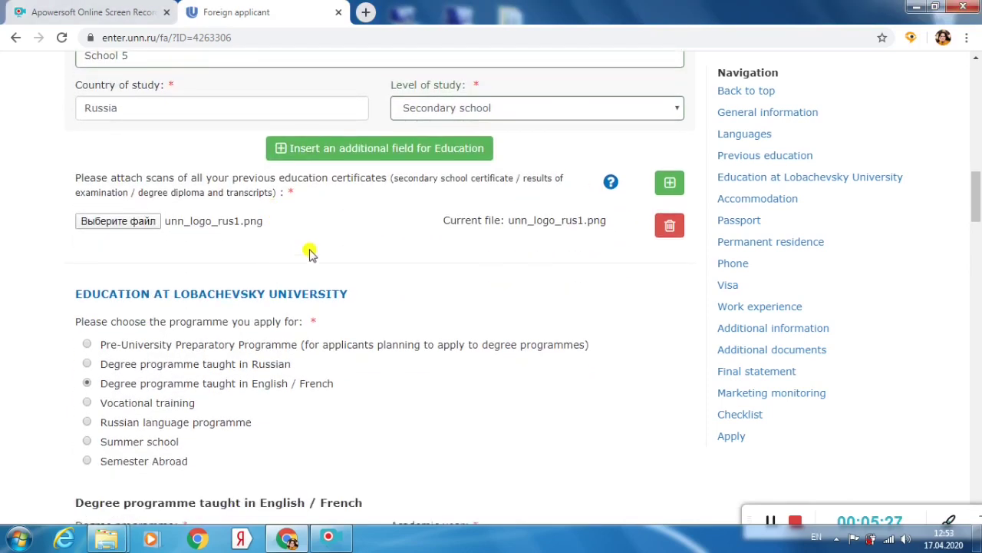
scroll(389, 256, "down", 1)
scroll(223, 176, "down", 2)
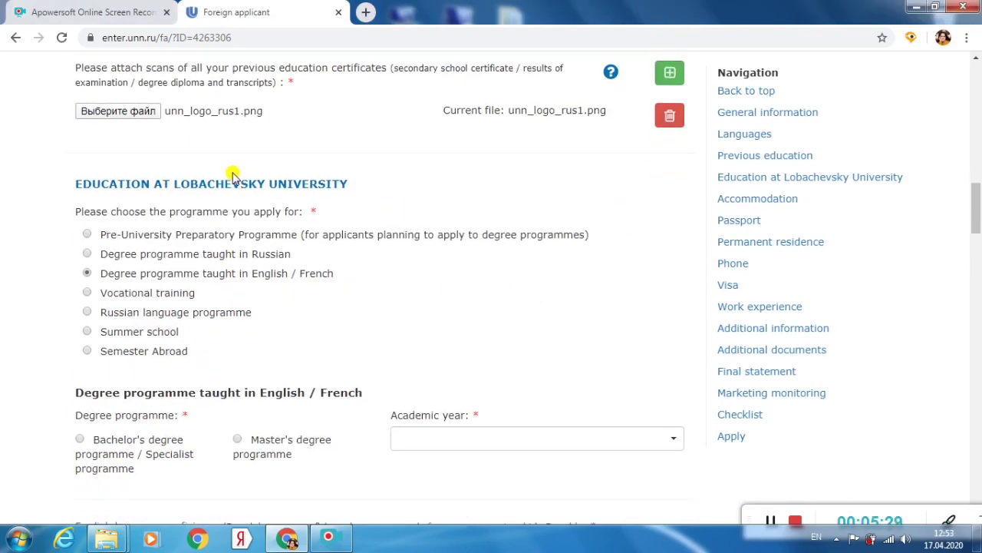
scroll(234, 176, "down", 1)
scroll(234, 176, "down", 1)
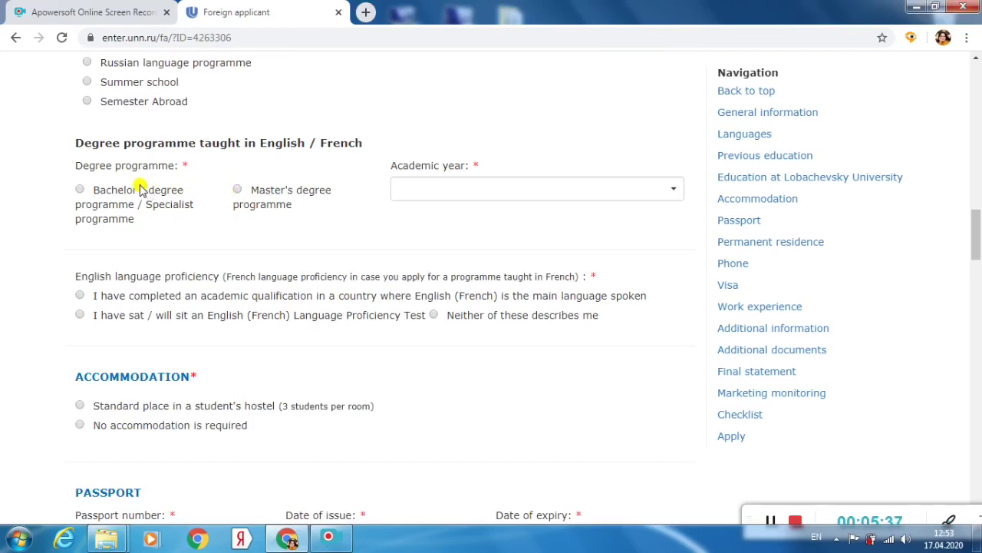
left_click(80, 189)
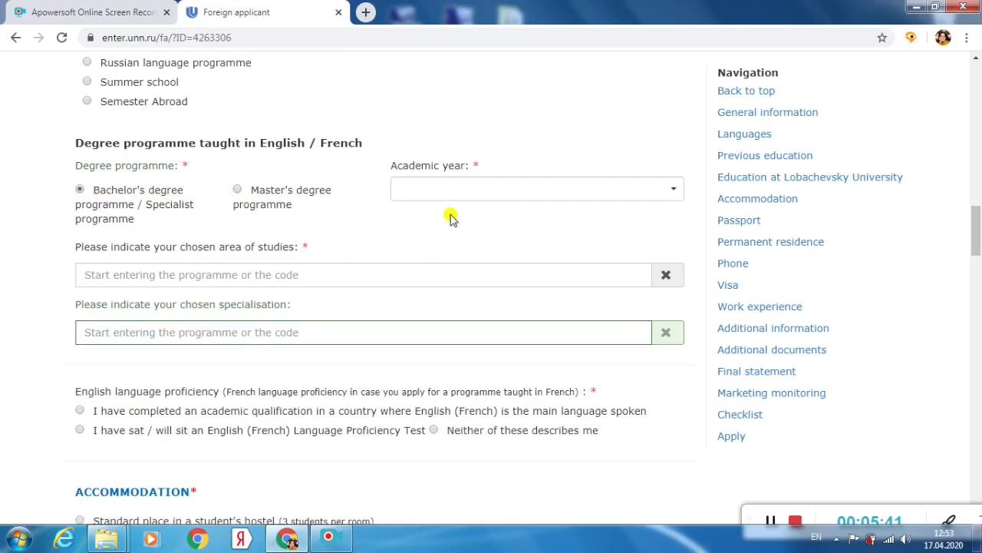
left_click(420, 193)
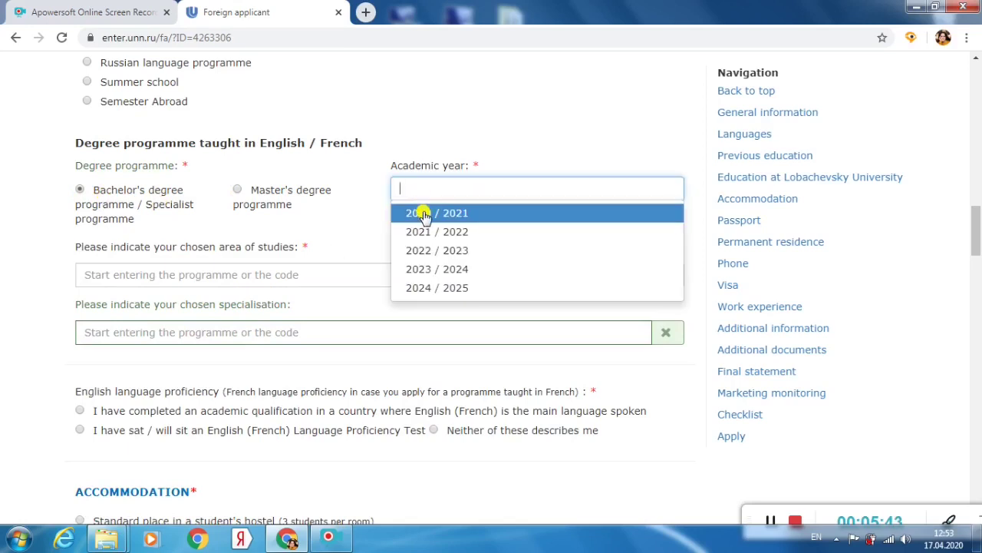
left_click(422, 220)
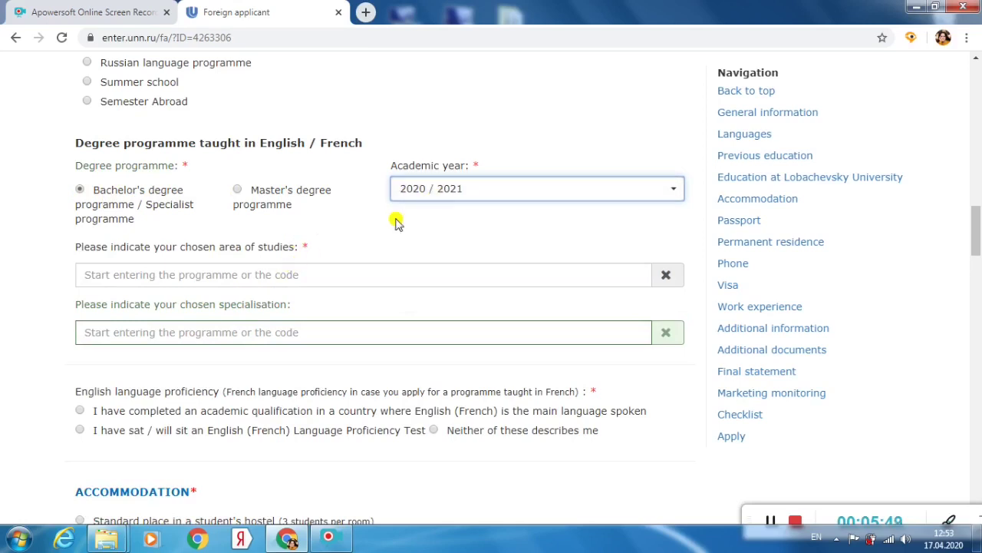
- Set the area of studies to 38.03.01 - Economics
left_click(183, 274)
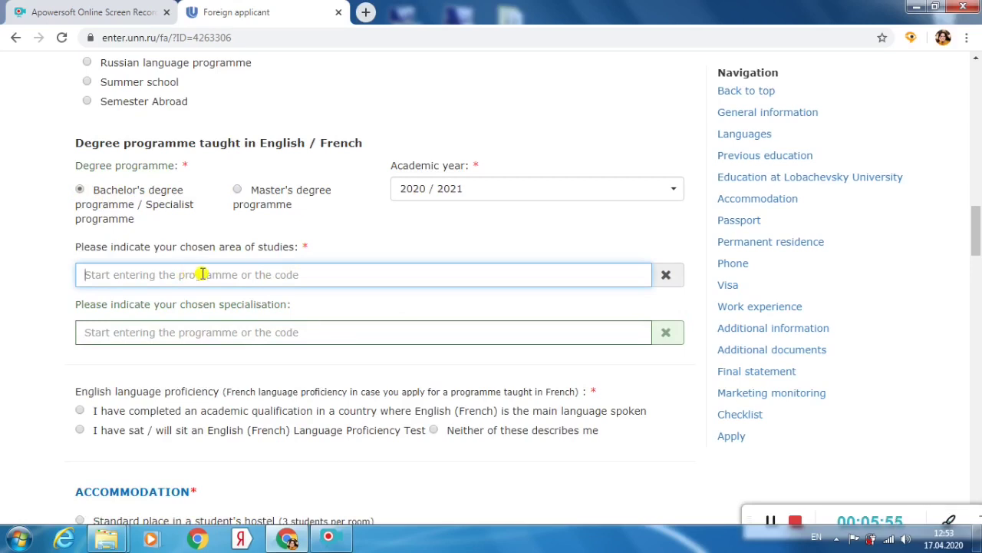
type("E")
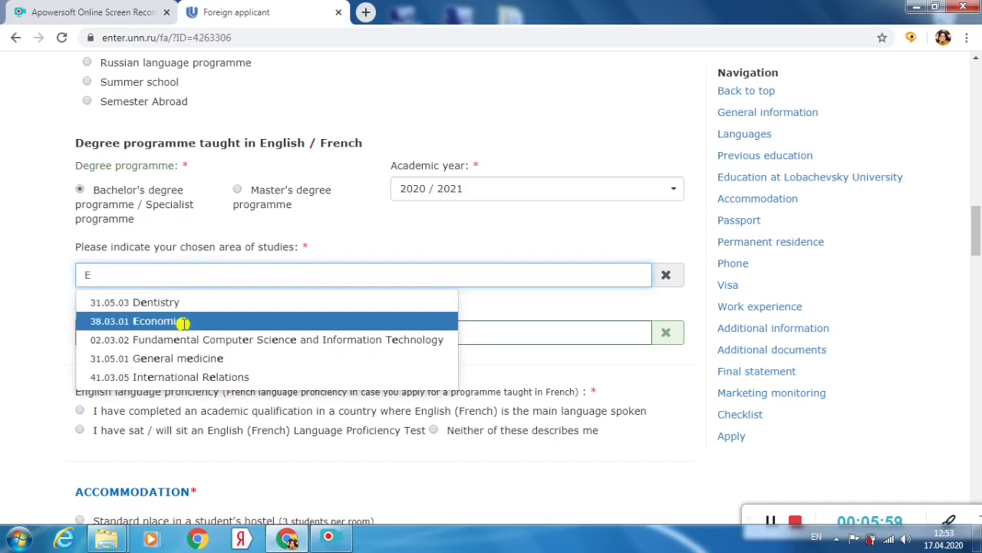
left_click(186, 321)
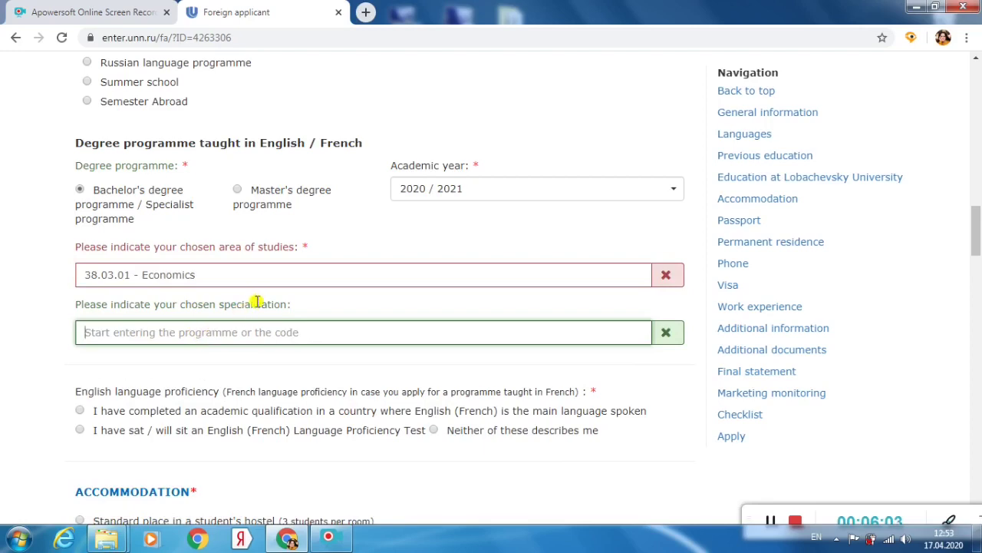
- Leave specialisation blank and mark English proficiency as 'Neither of these describes me'
scroll(264, 333, "down", 1)
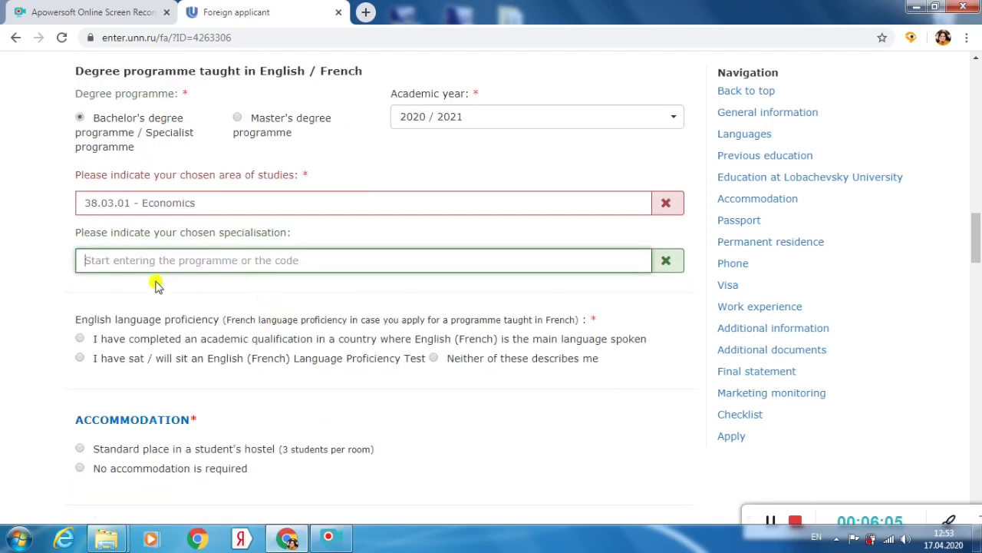
scroll(156, 284, "down", 1)
scroll(212, 237, "up", 1)
left_click(355, 232)
scroll(314, 257, "down", 1)
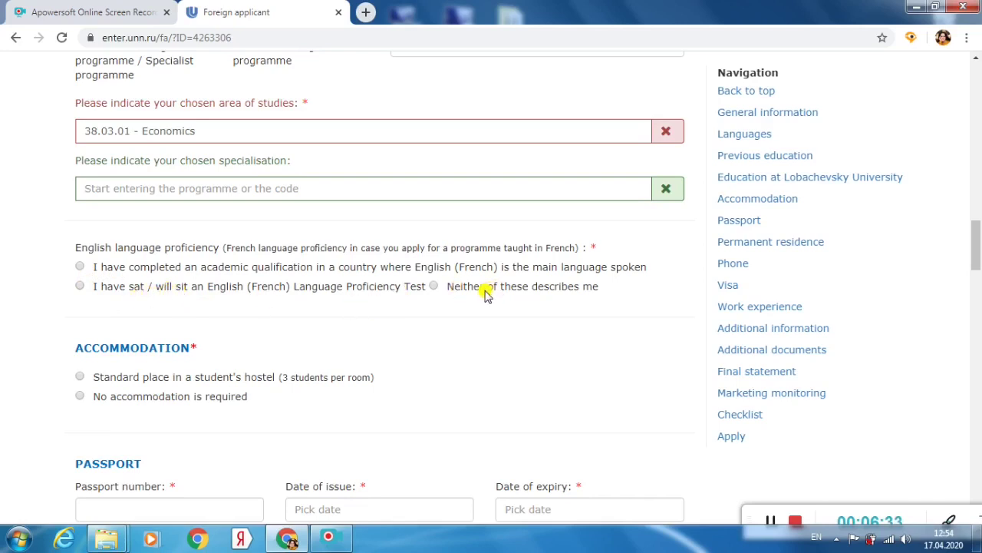
left_click(435, 286)
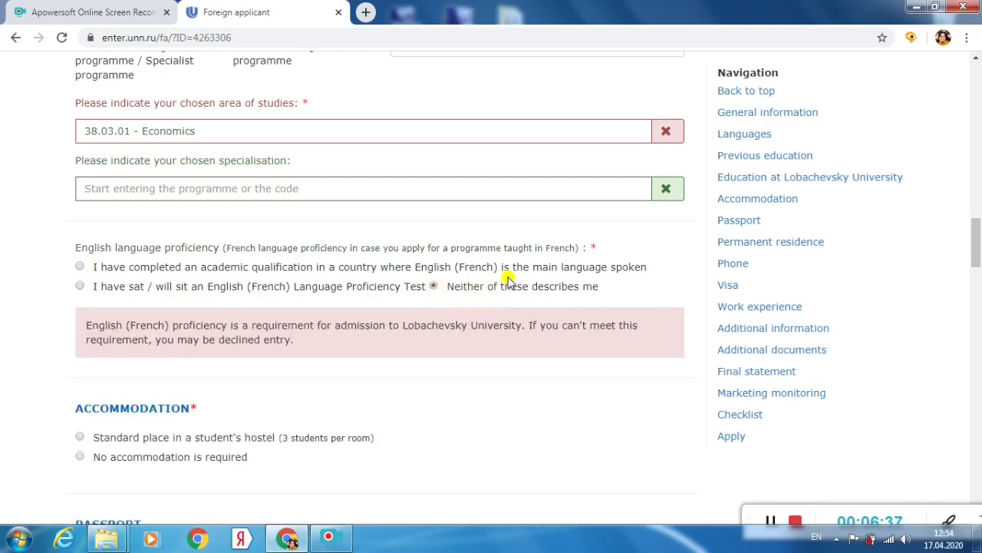
- Request a standard place in a student's hostel
scroll(230, 306, "down", 2)
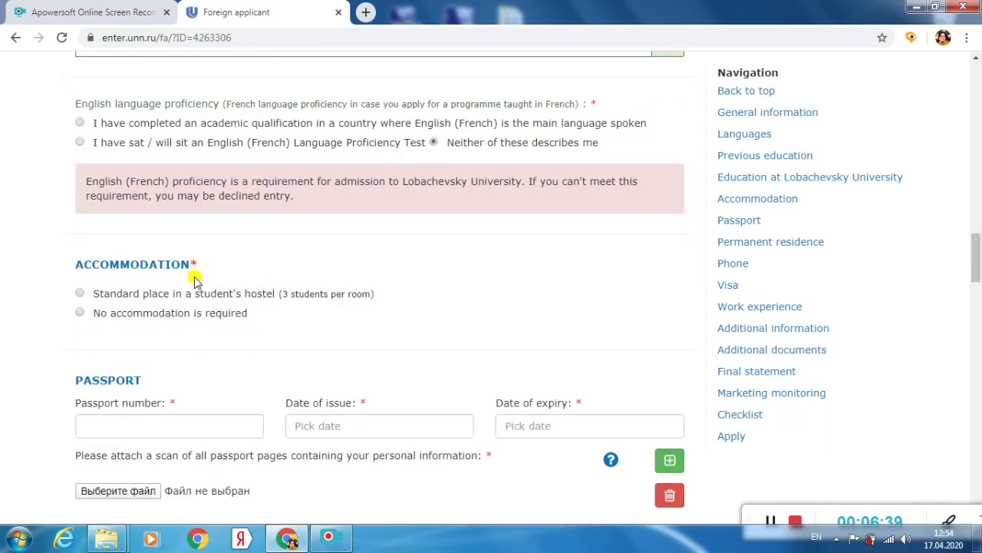
scroll(192, 283, "up", 1)
scroll(192, 284, "down", 1)
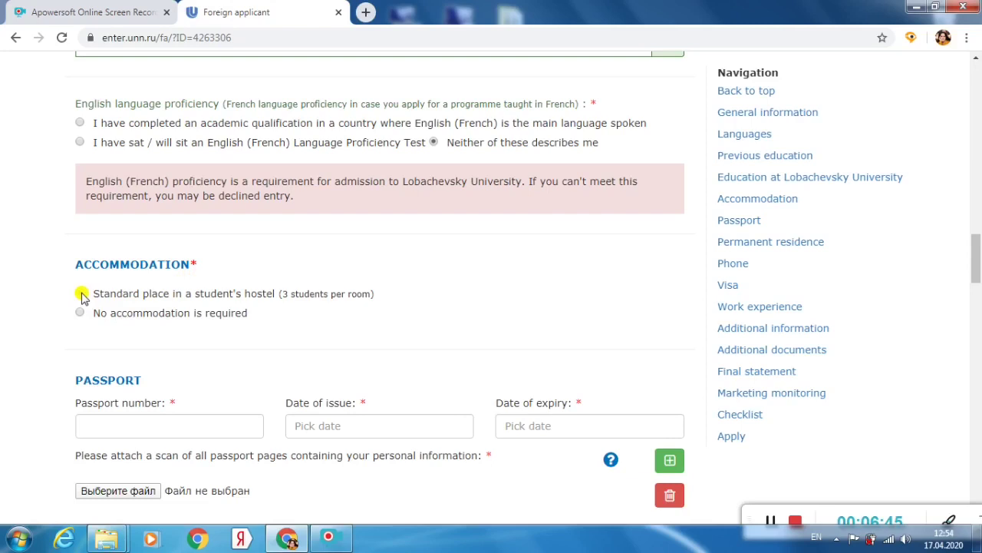
left_click(80, 294)
scroll(83, 298, "down", 1)
scroll(81, 295, "down", 1)
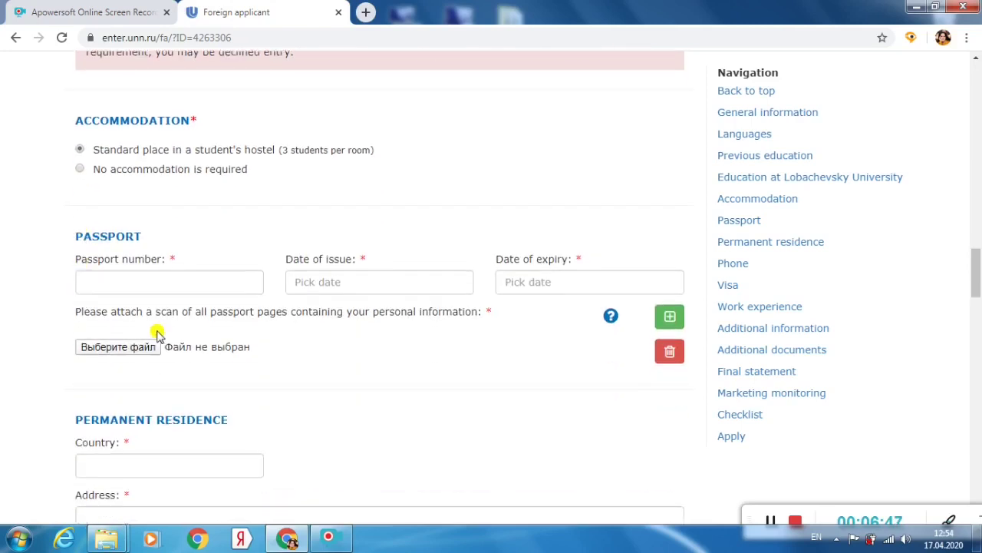
- Enter the passport number, issue date 11.04.2018 and expiry date 12.04.2023
left_click(189, 289)
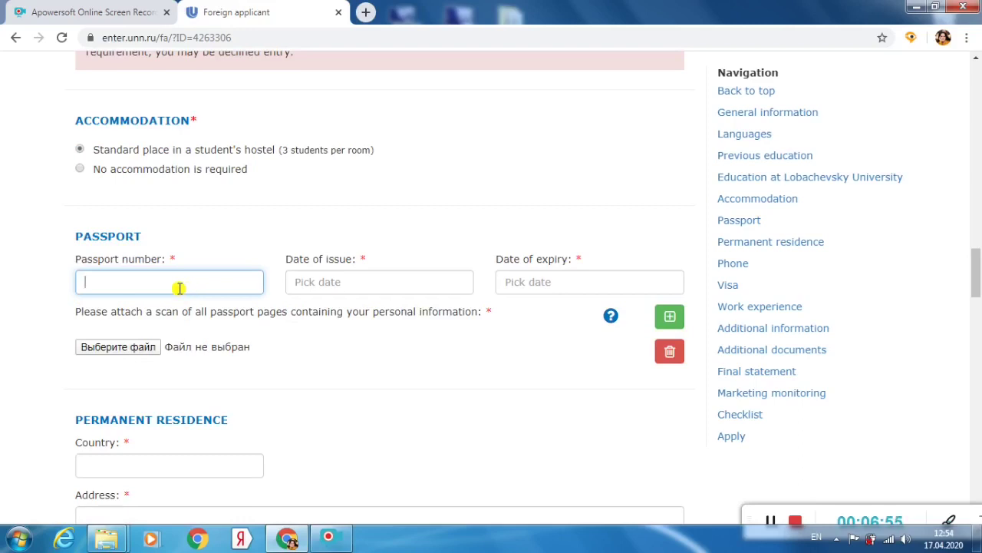
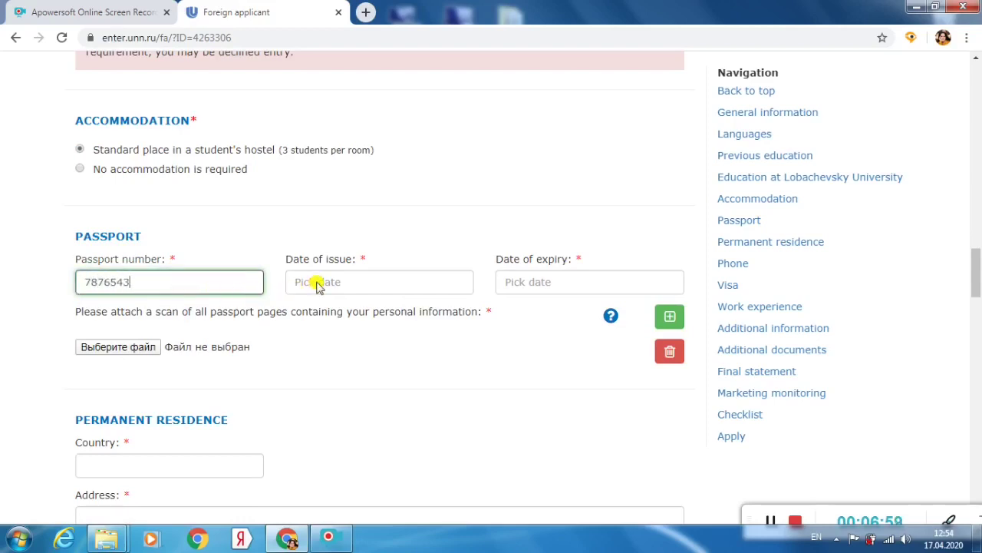
left_click(317, 284)
left_click(443, 313)
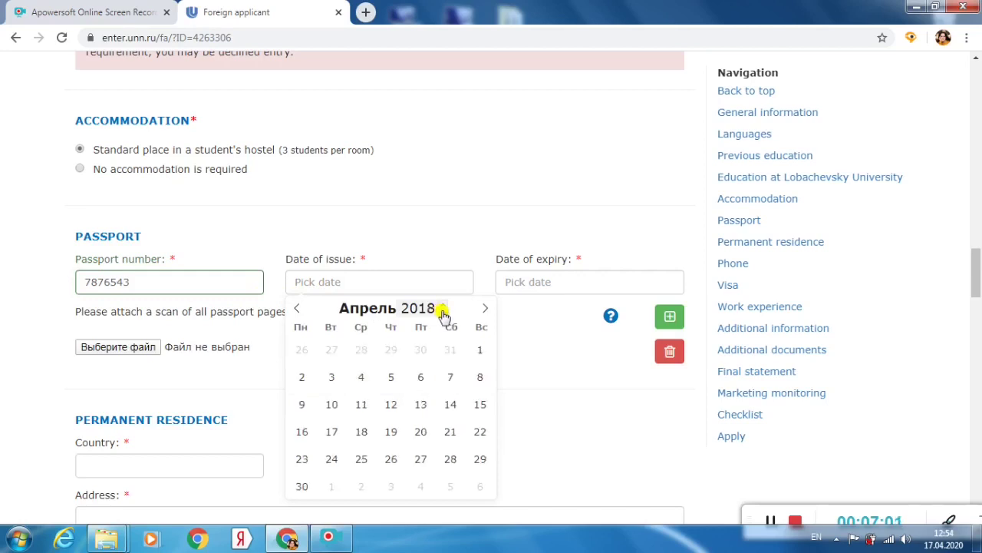
left_click(366, 409)
left_click(649, 284)
left_click(658, 308)
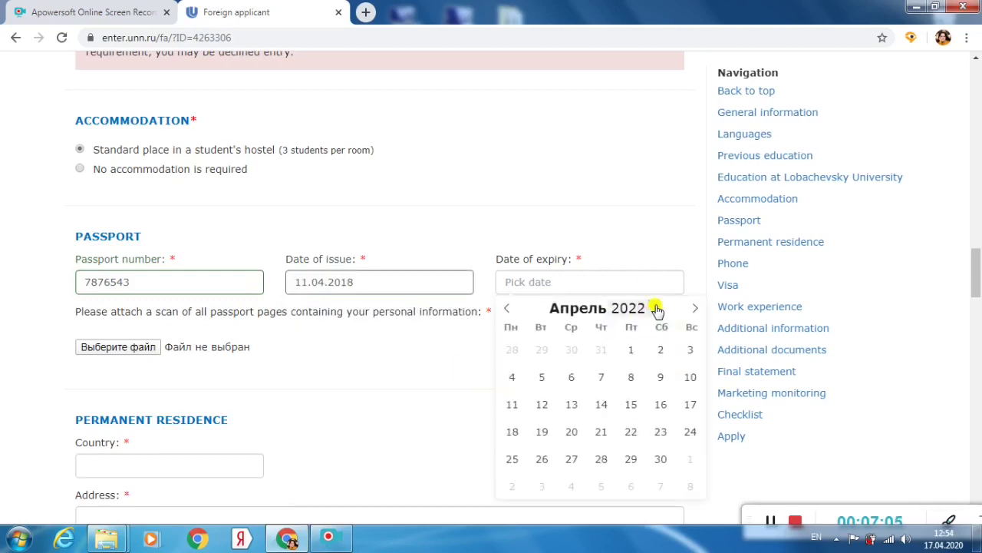
left_click(658, 308)
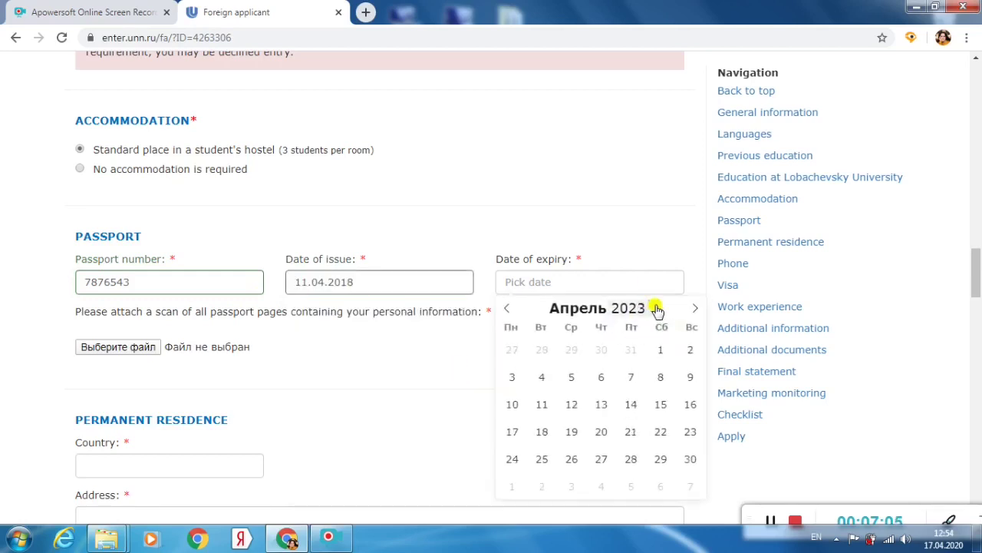
left_click(571, 407)
- Upload unn_logo_rus1.png as the passport scan
scroll(307, 357, "down", 2)
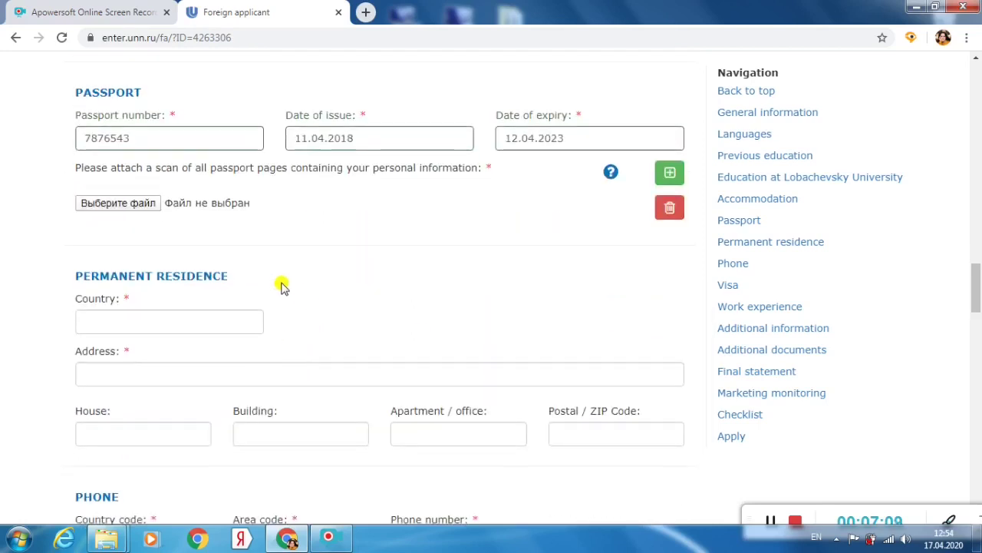
scroll(284, 268, "up", 1)
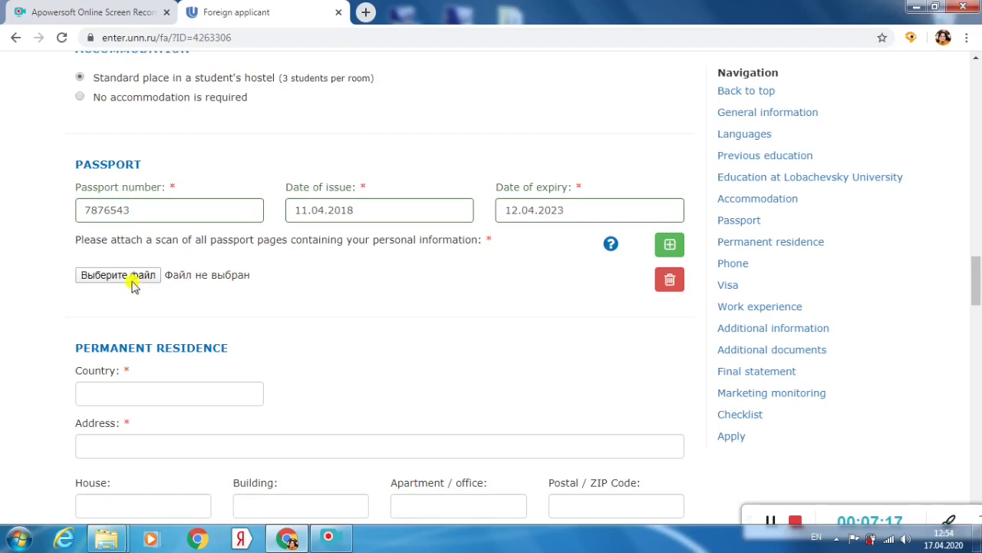
left_click(131, 274)
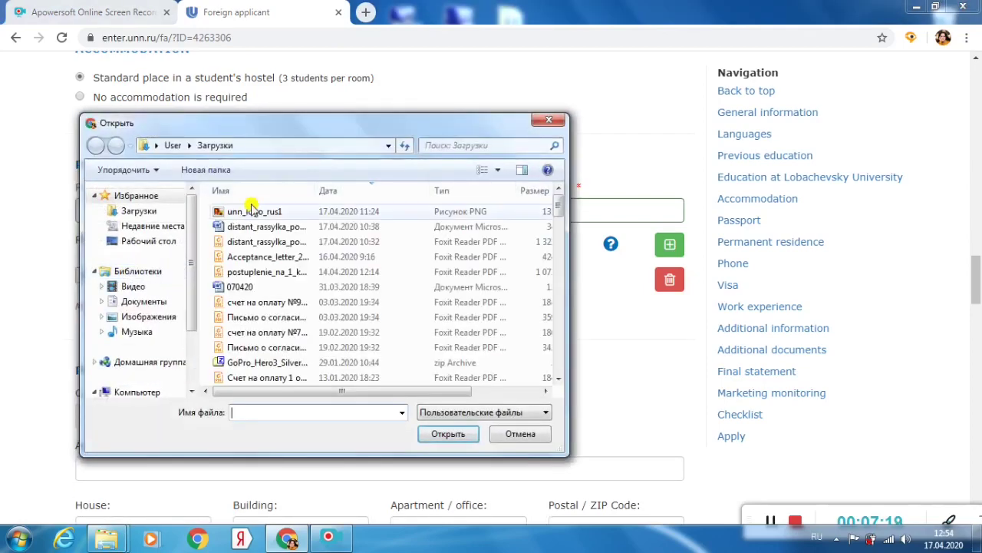
left_click(253, 211)
left_click(444, 441)
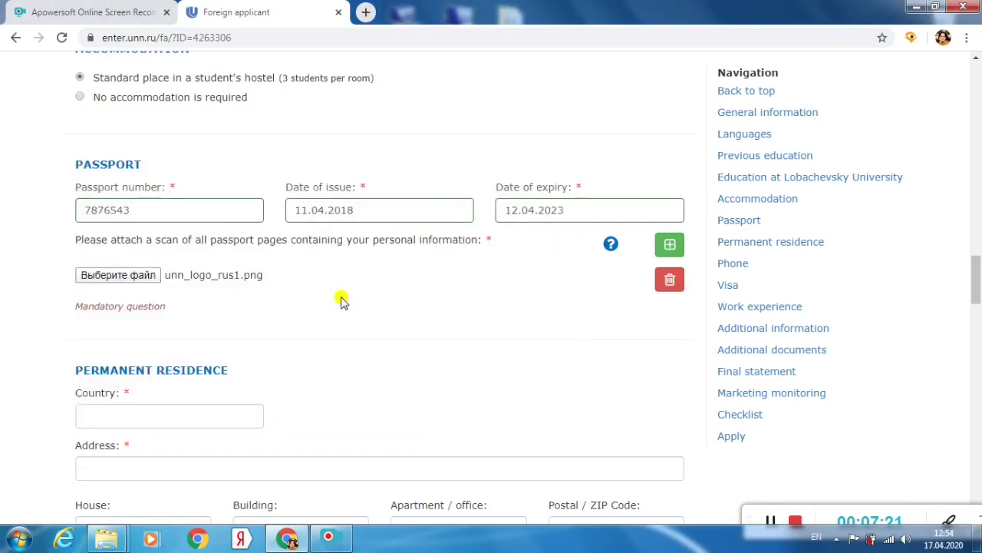
scroll(193, 270, "down", 1)
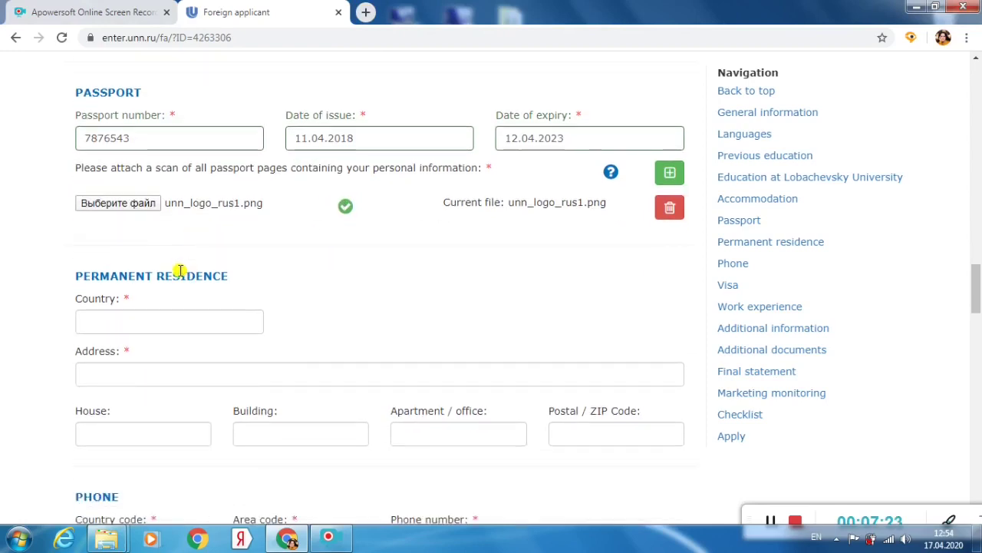
scroll(248, 269, "down", 1)
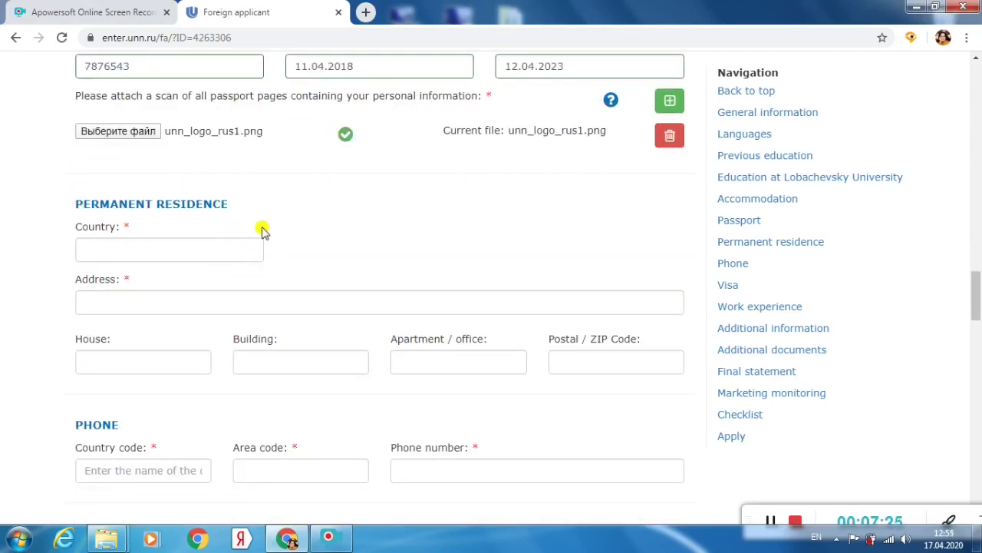
- Set residence country to Russia, accept the suggested street address, and enter the house number
left_click(206, 257)
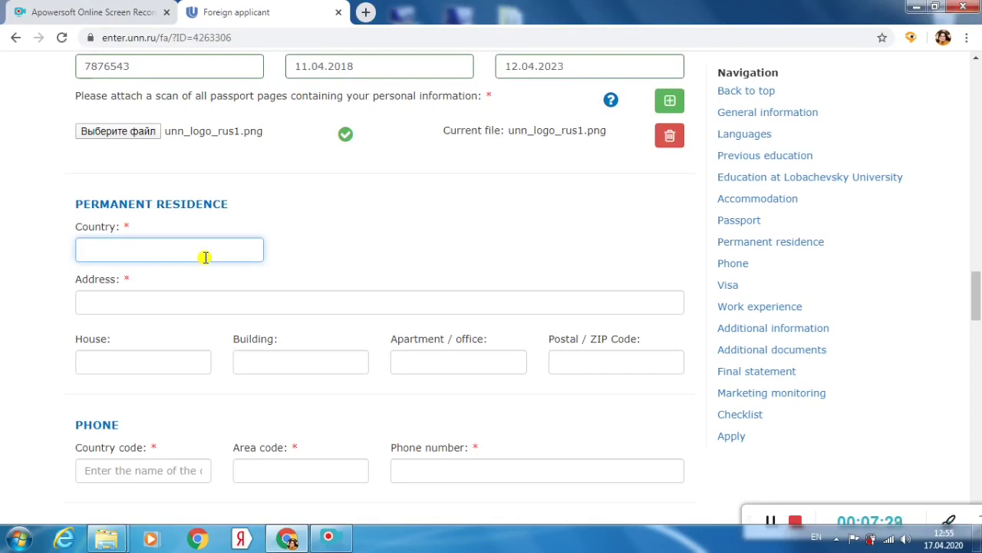
type("R")
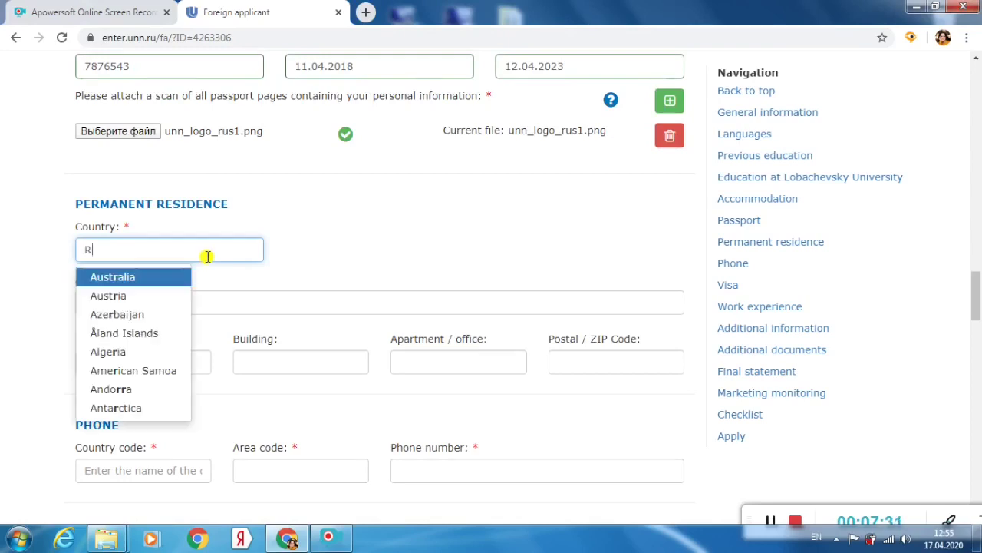
type("uss")
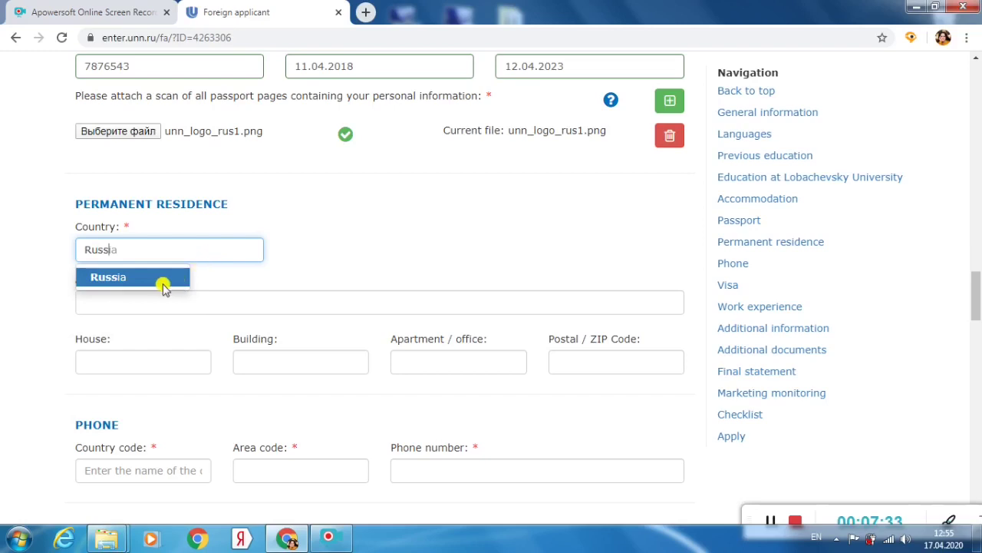
left_click(149, 281)
left_click(127, 301)
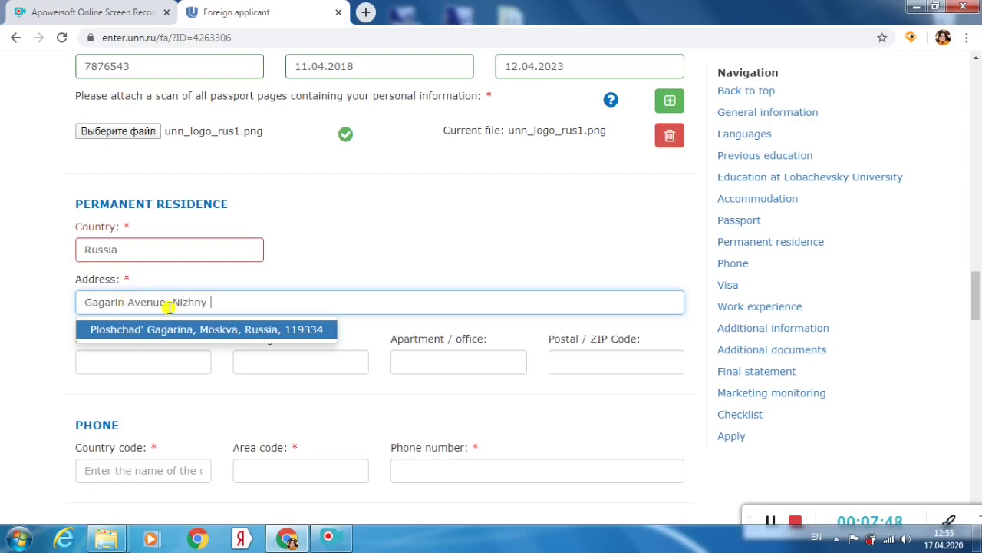
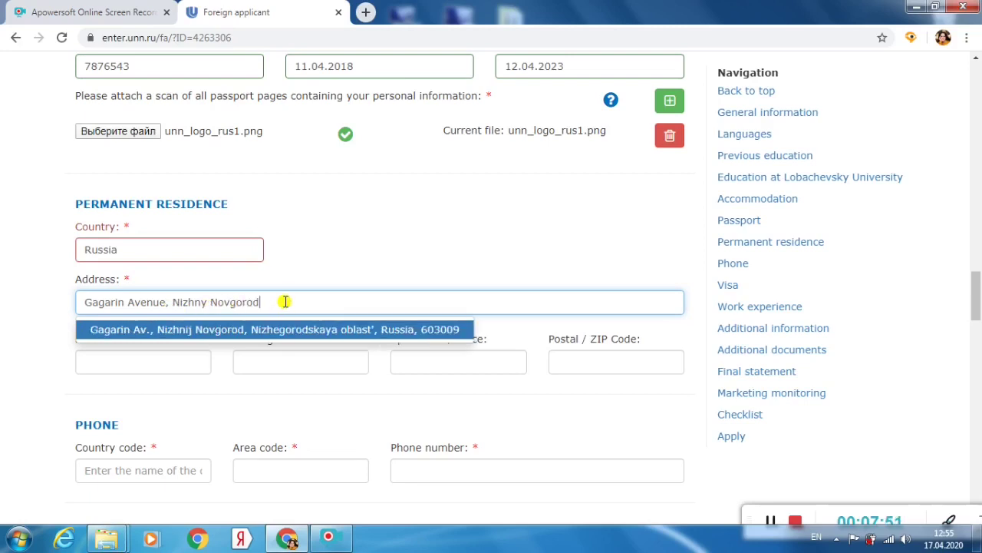
left_click(212, 330)
scroll(172, 235, "down", 2)
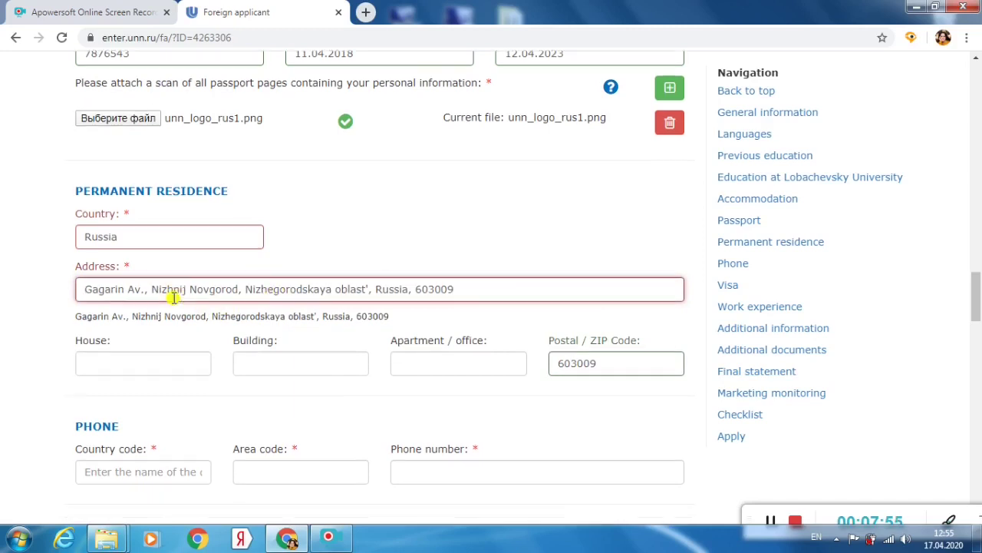
left_click(155, 237)
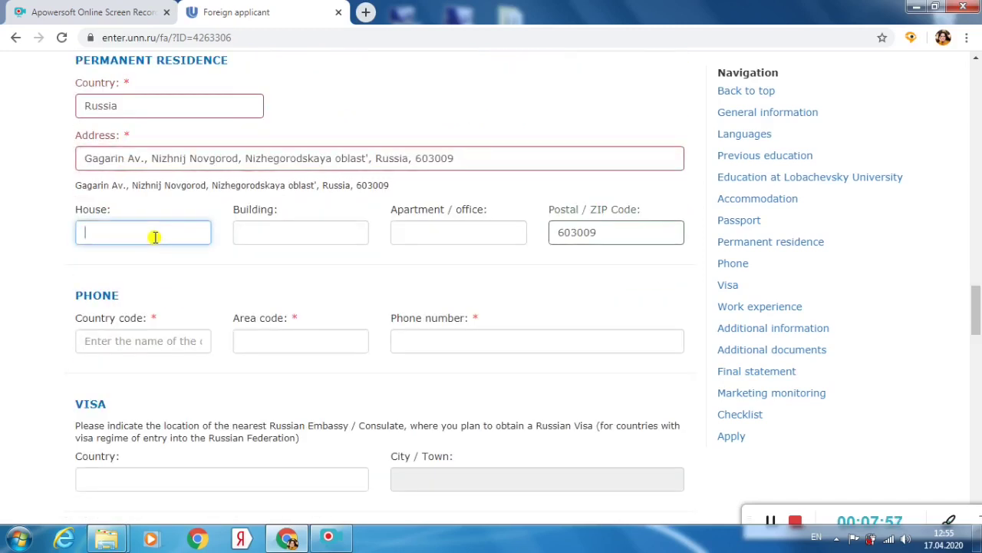
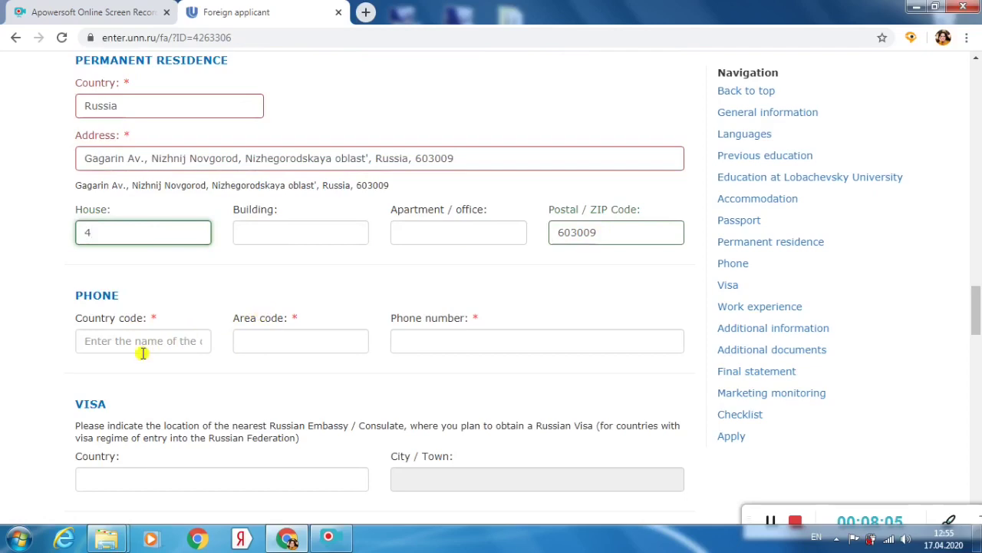
- Set the phone country code to +7 Russia
left_click(157, 340)
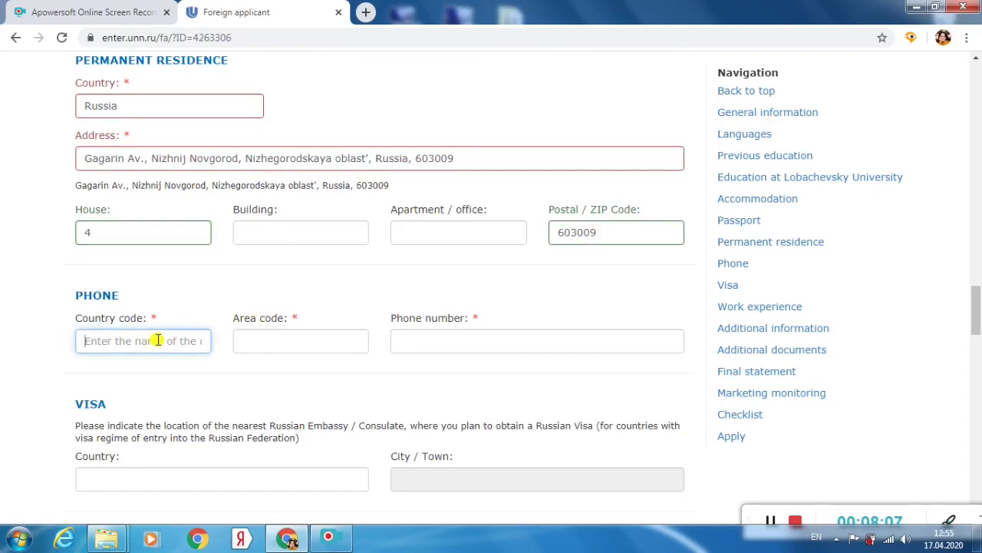
scroll(158, 340, "down", 10)
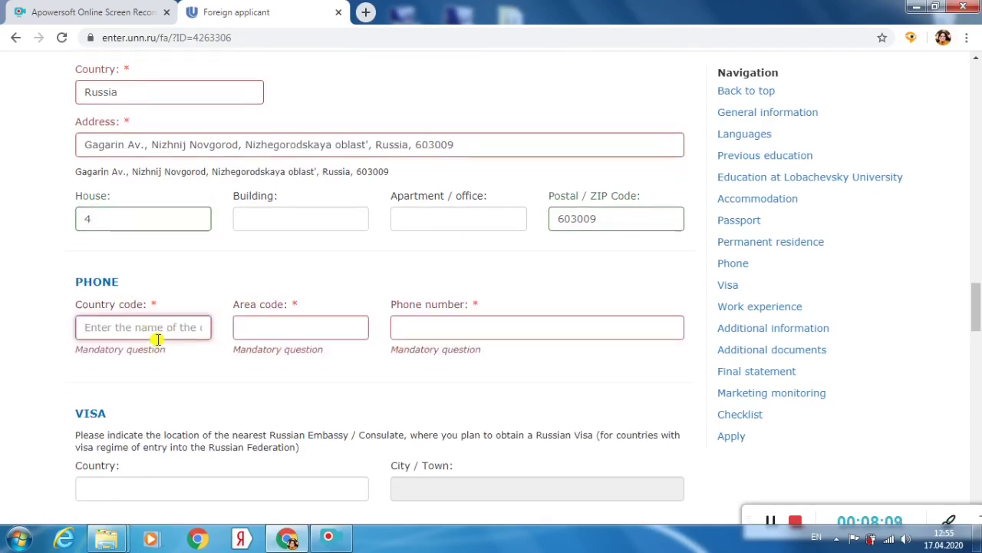
scroll(159, 340, "down", 10)
scroll(169, 322, "up", 5)
scroll(169, 311, "up", 6)
scroll(160, 314, "up", 6)
scroll(161, 315, "up", 3)
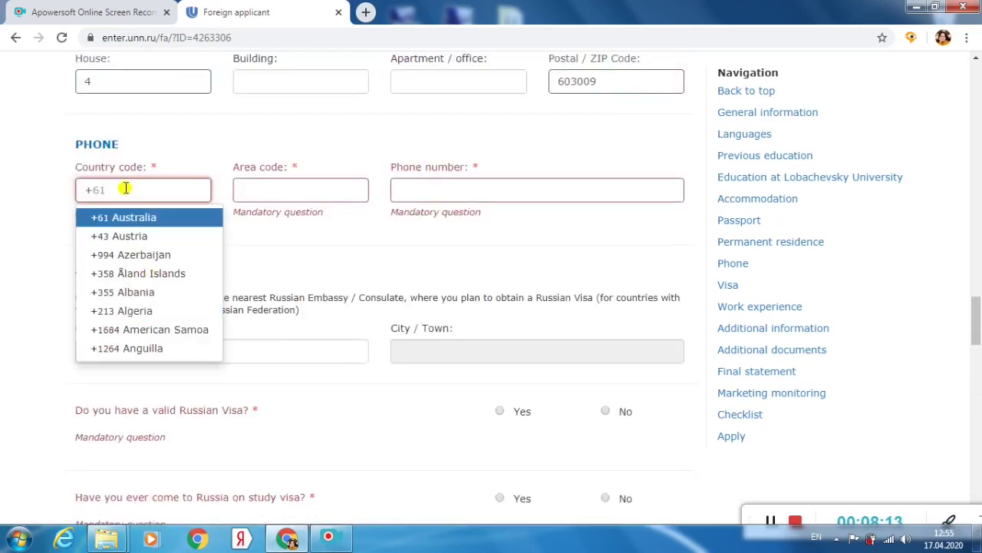
type("+8")
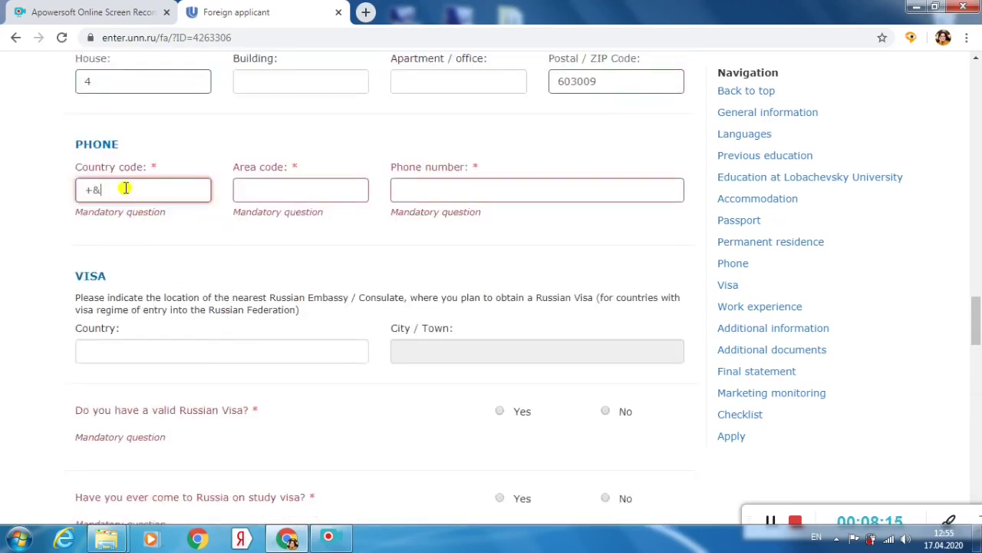
key("BackSpace")
type("7")
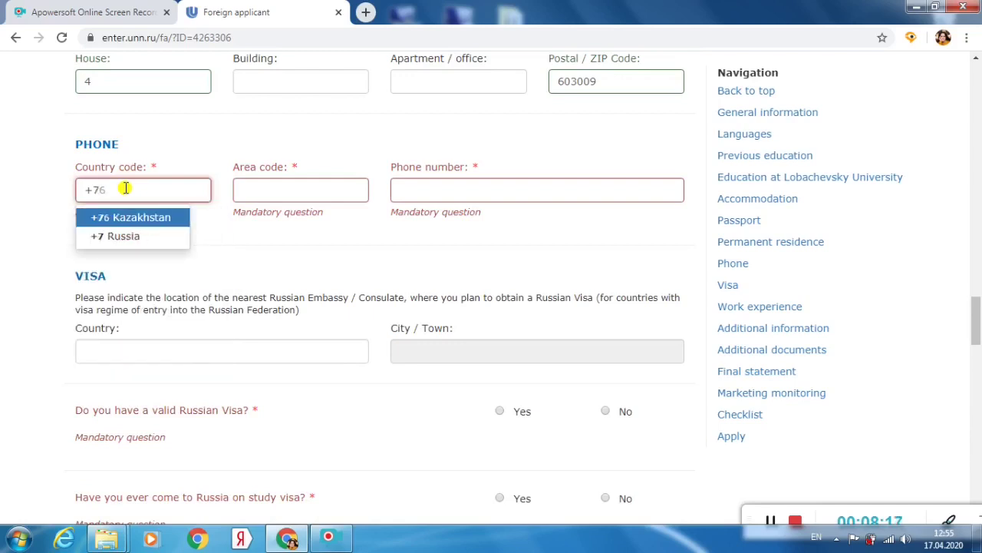
left_click(117, 236)
left_click(290, 195)
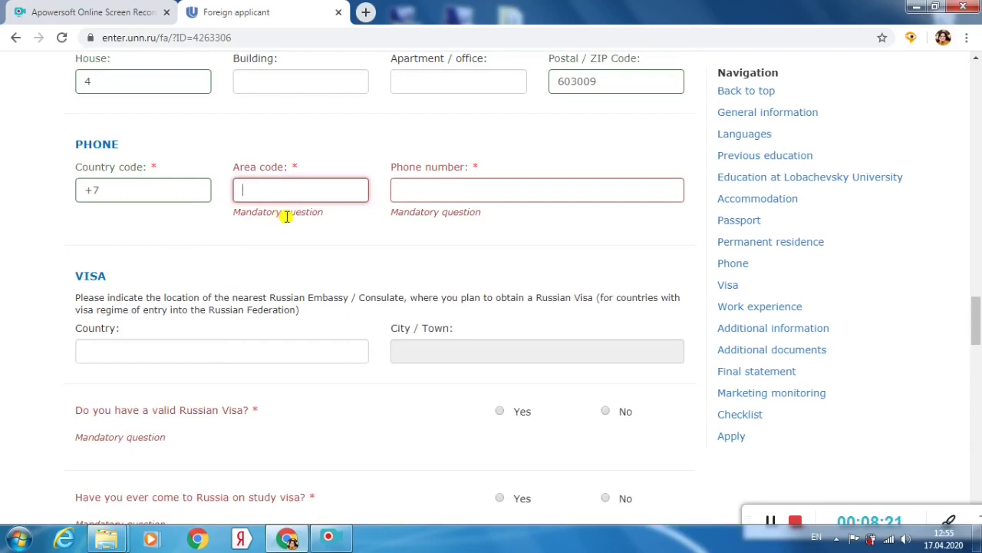
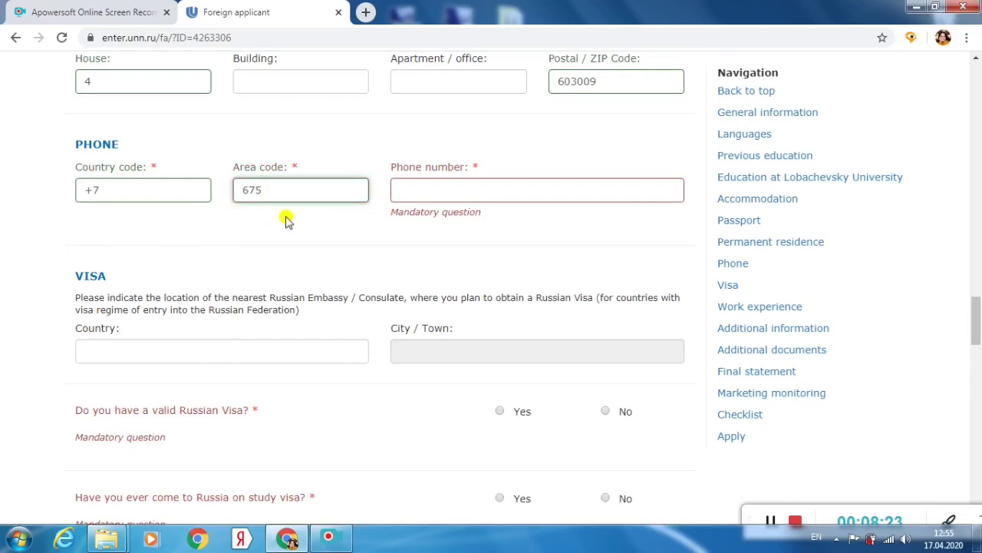
left_click(454, 189)
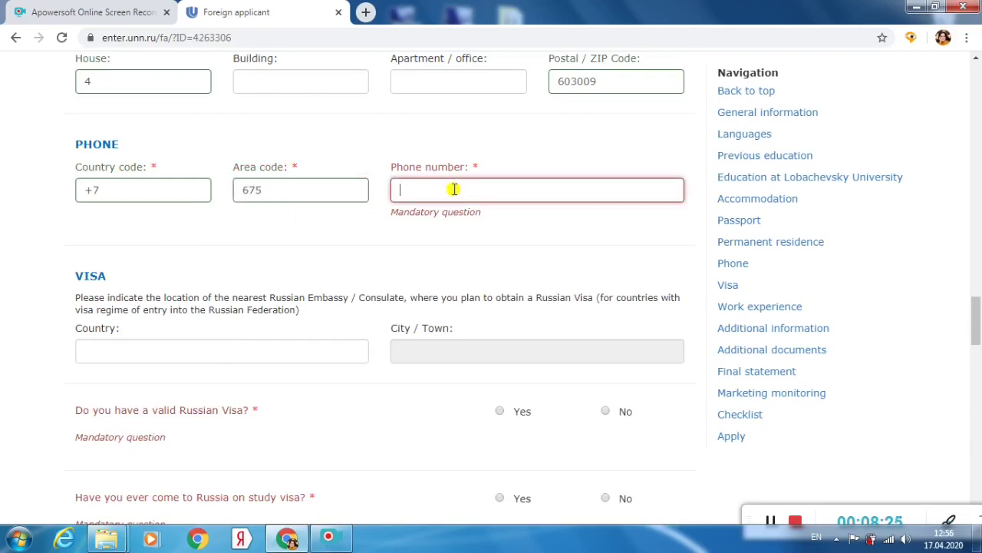
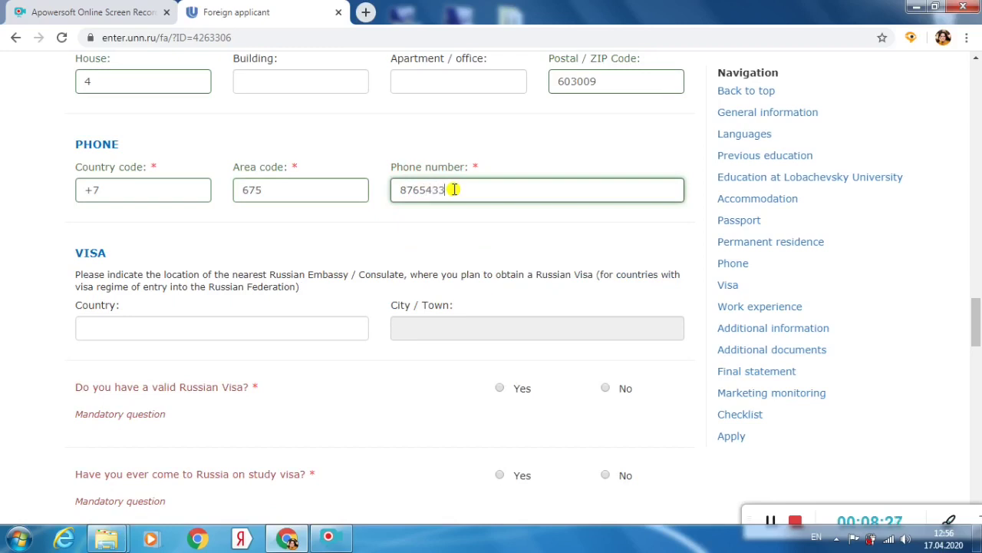
left_click(245, 327)
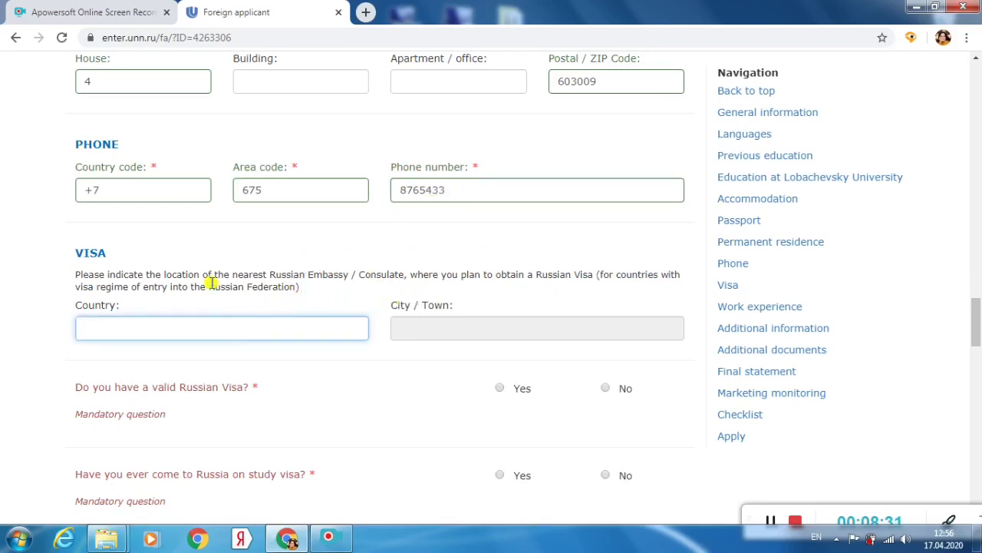
- Enter France as the embassy country and Paris as its city in the Visa section
scroll(135, 278, "down", 1)
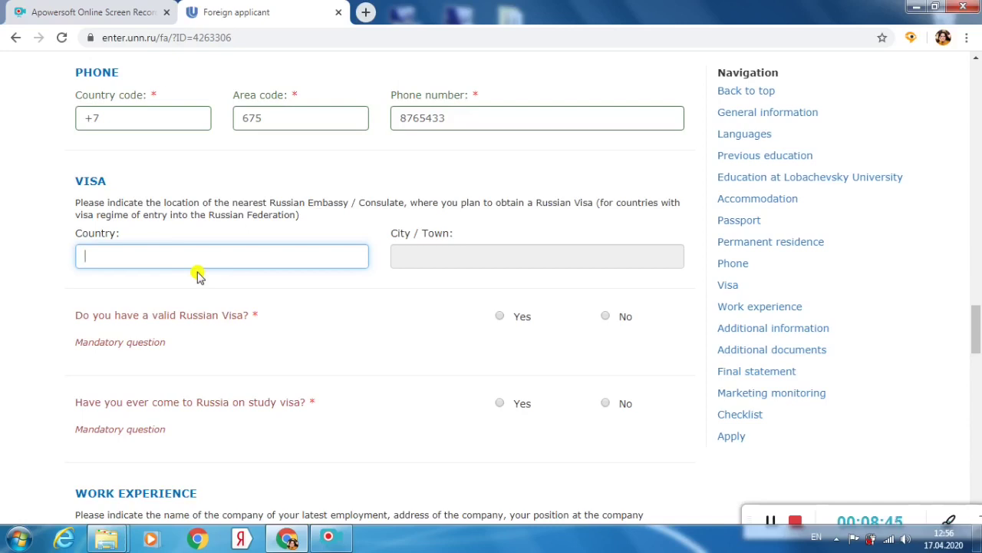
type("Fra")
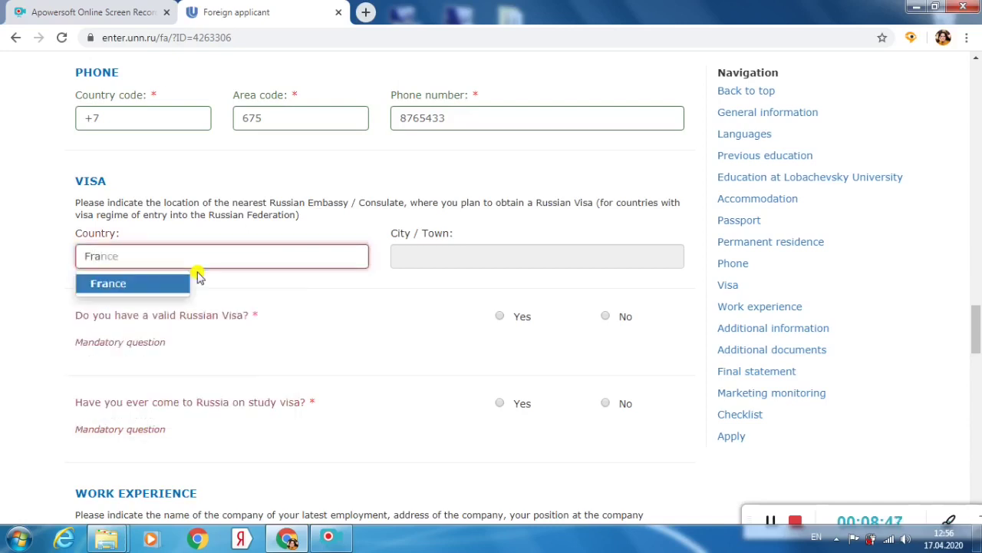
left_click(146, 282)
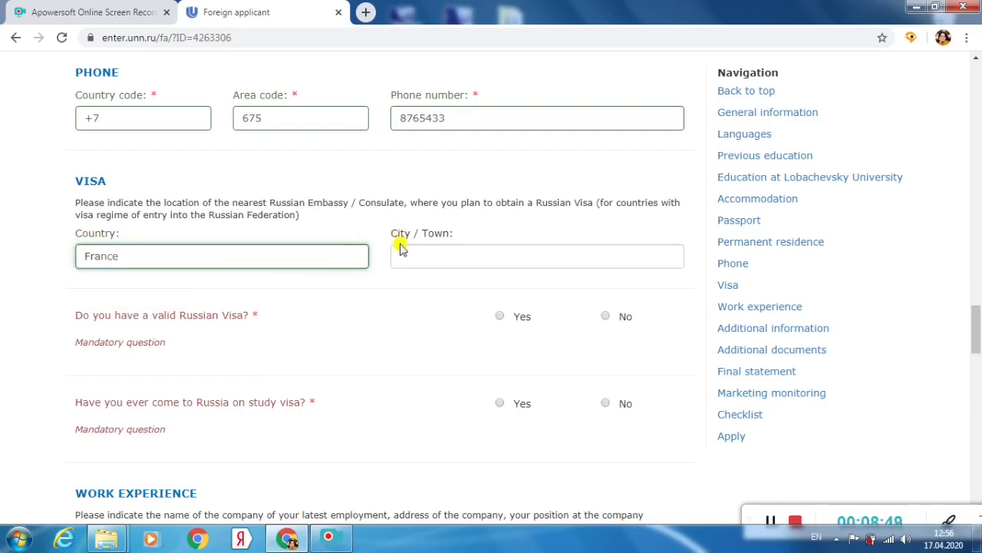
left_click(433, 260)
type("Paris")
left_click(436, 279)
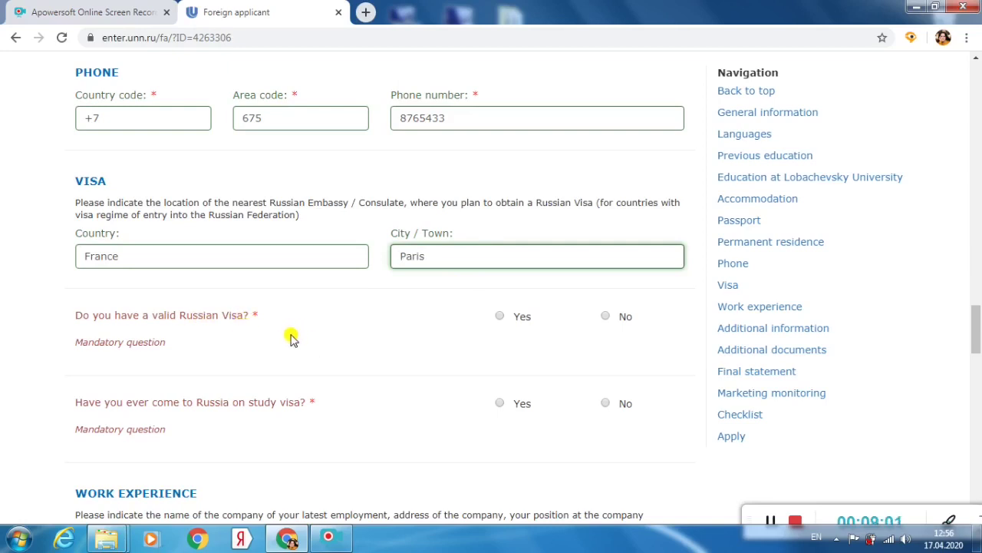
- Try answering Yes to holding a valid Russian visa and inspect the visa type and start-date fields
left_click(607, 315)
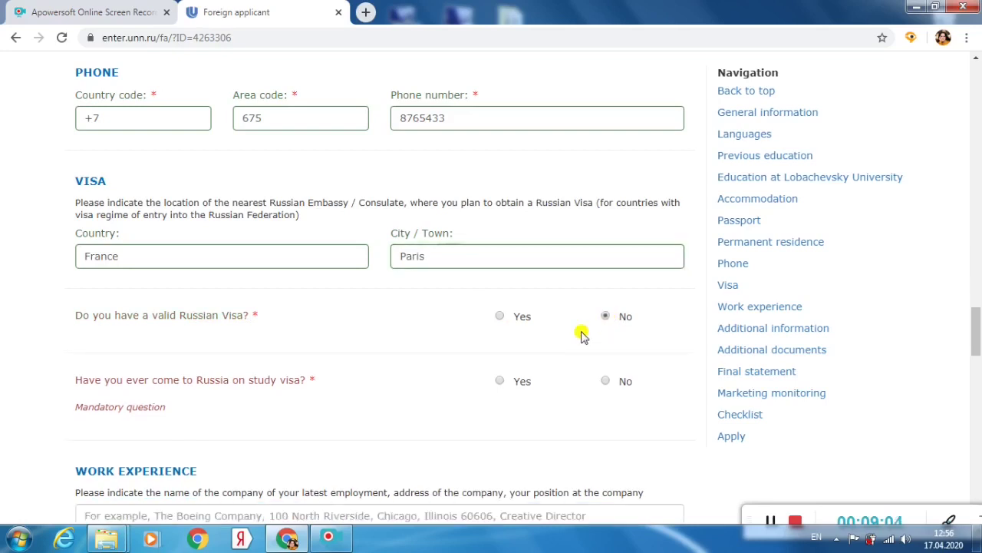
left_click(500, 317)
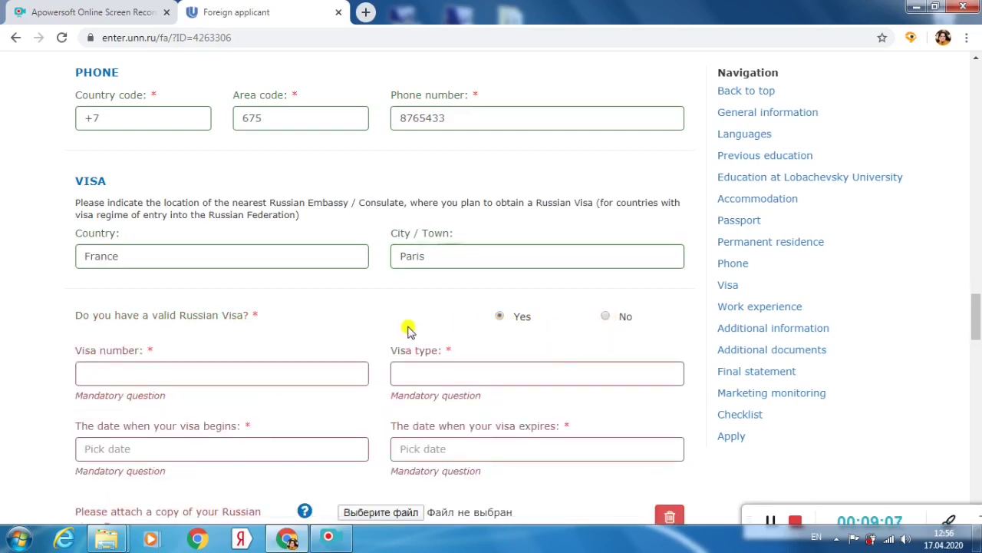
scroll(383, 334, "down", 1)
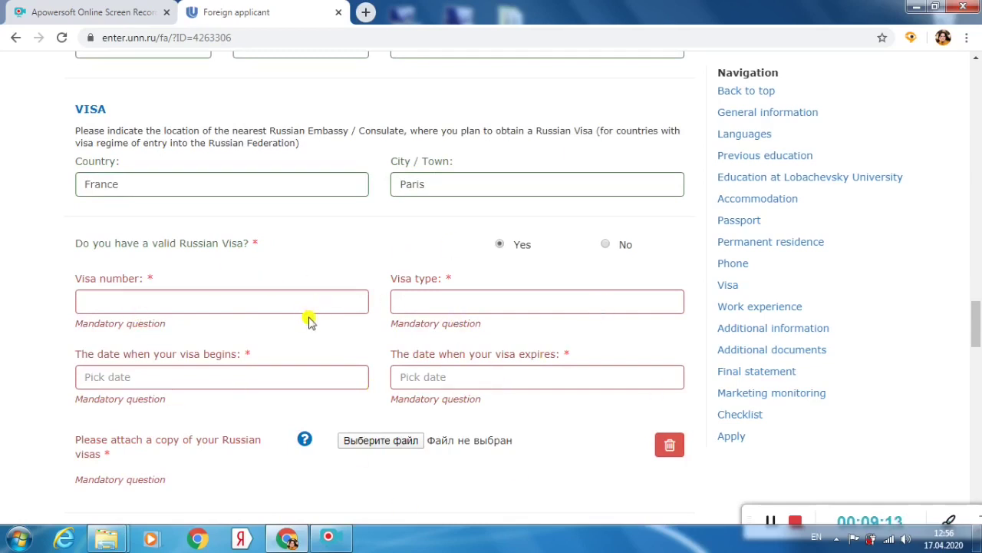
left_click(427, 302)
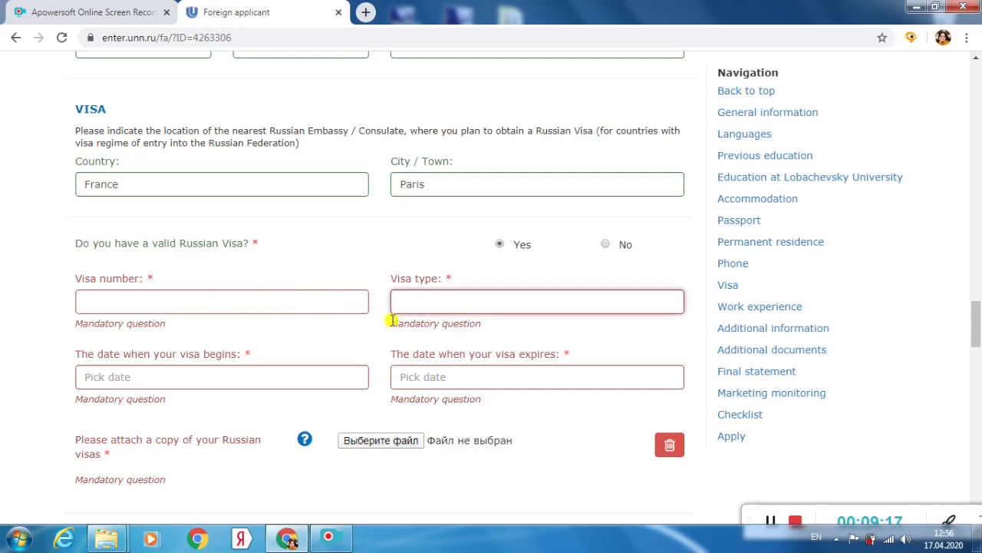
left_click(145, 374)
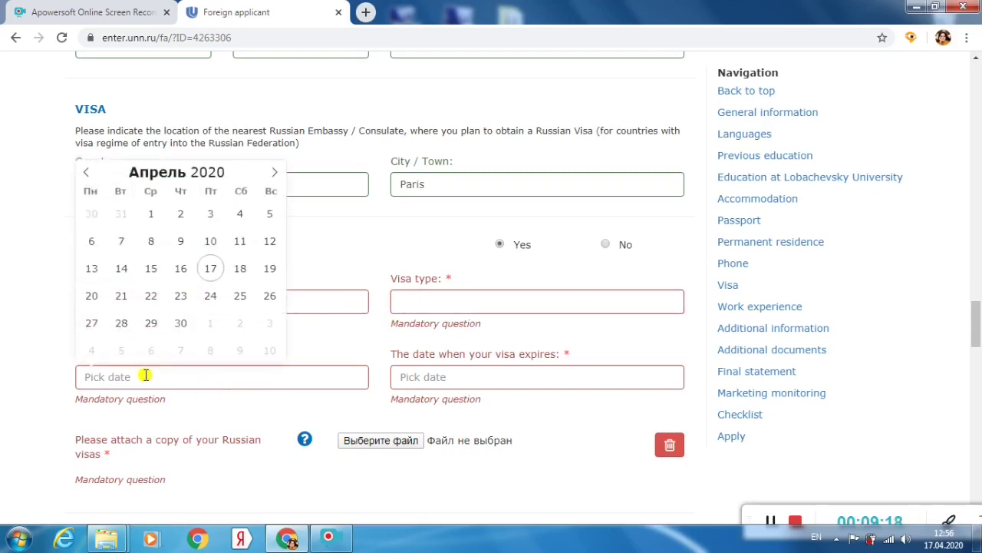
left_click(267, 422)
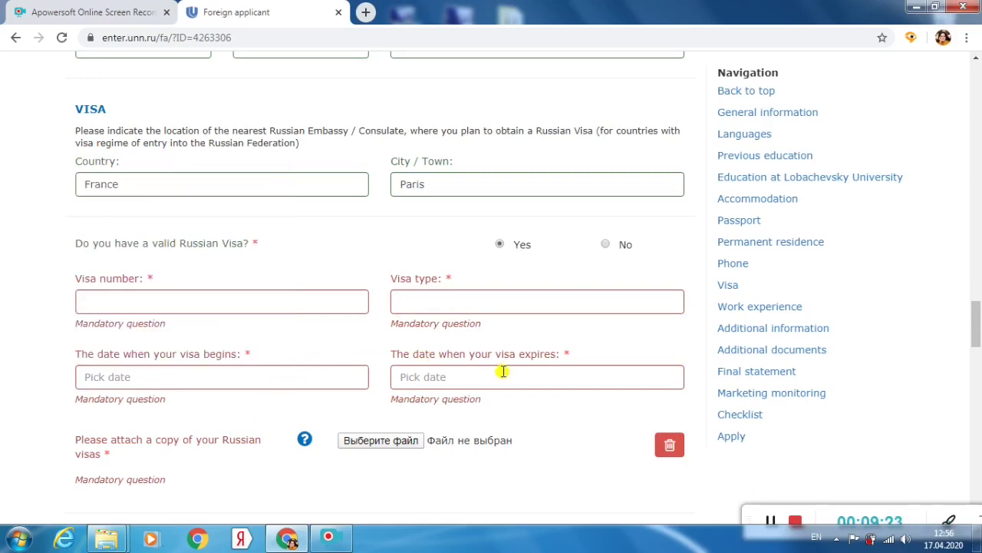
scroll(502, 371, "down", 1)
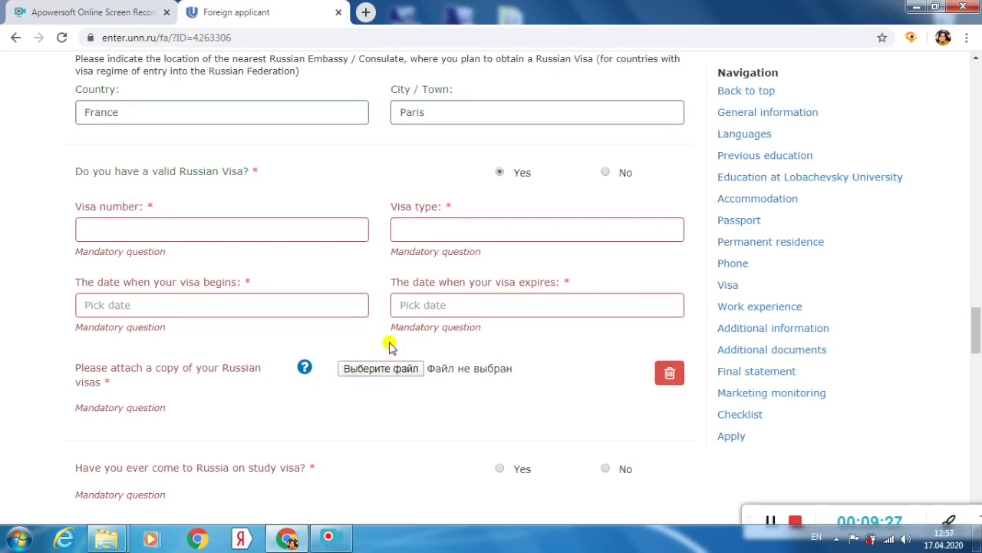
scroll(384, 368, "up", 1)
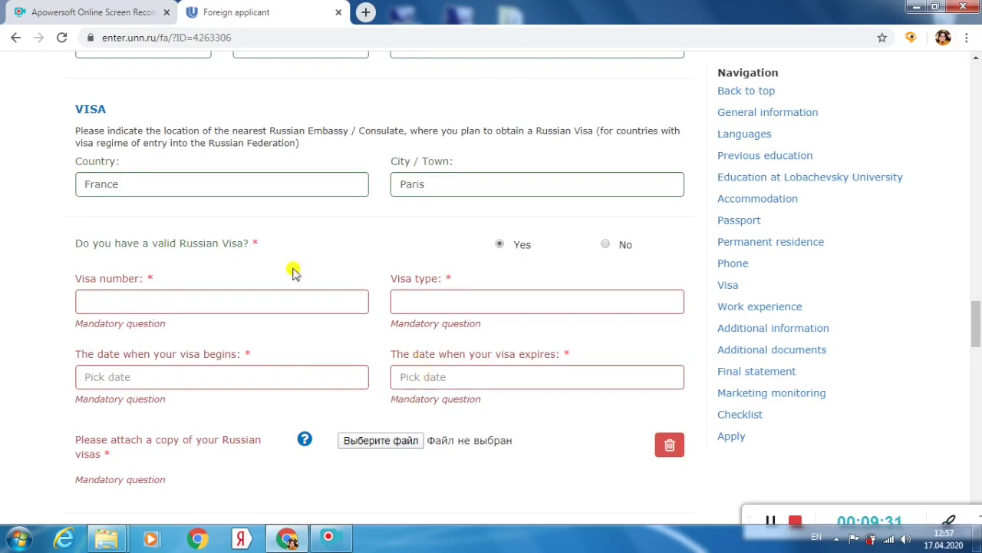
- Answer No to both the valid Russian visa and study-visa questions
left_click(607, 245)
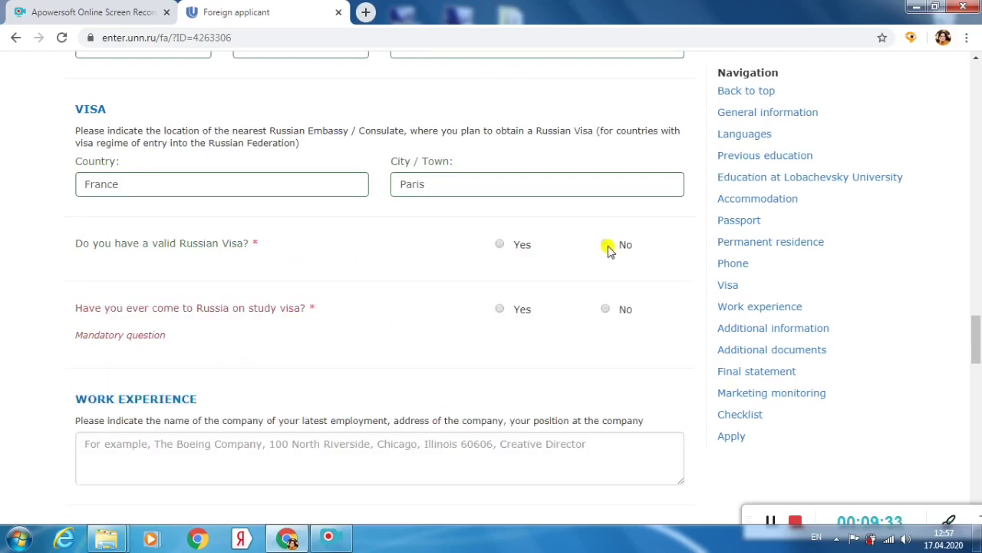
scroll(320, 339, "down", 1)
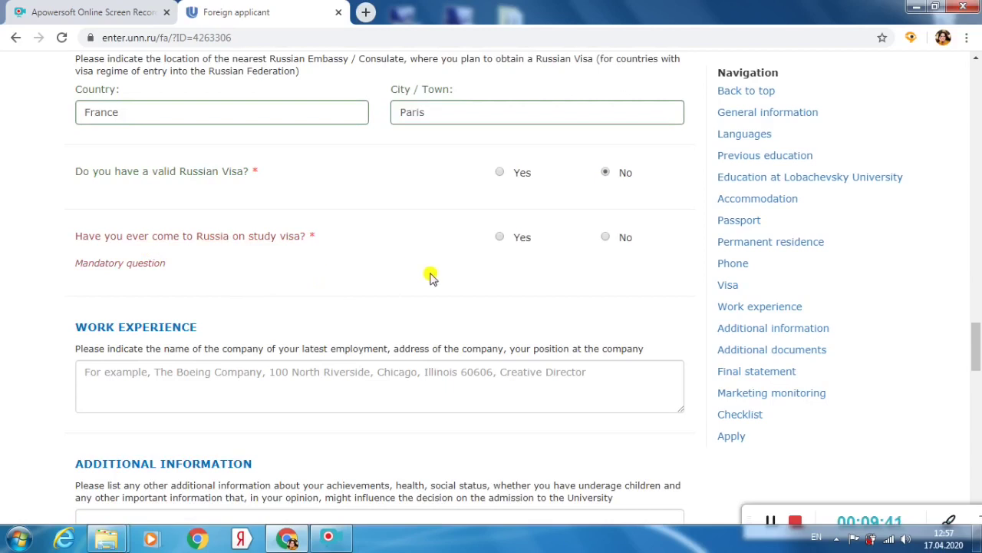
left_click(500, 238)
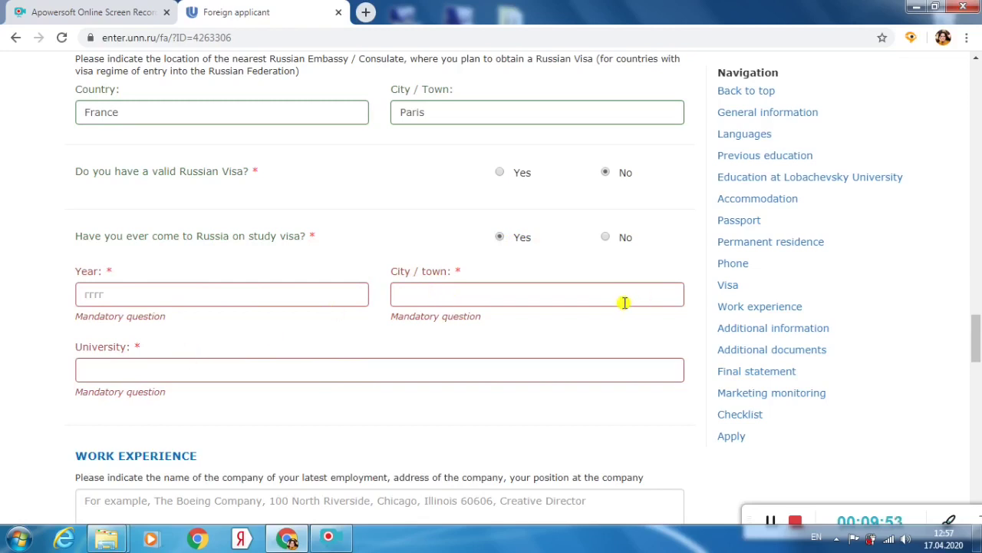
left_click(606, 236)
scroll(324, 259, "down", 1)
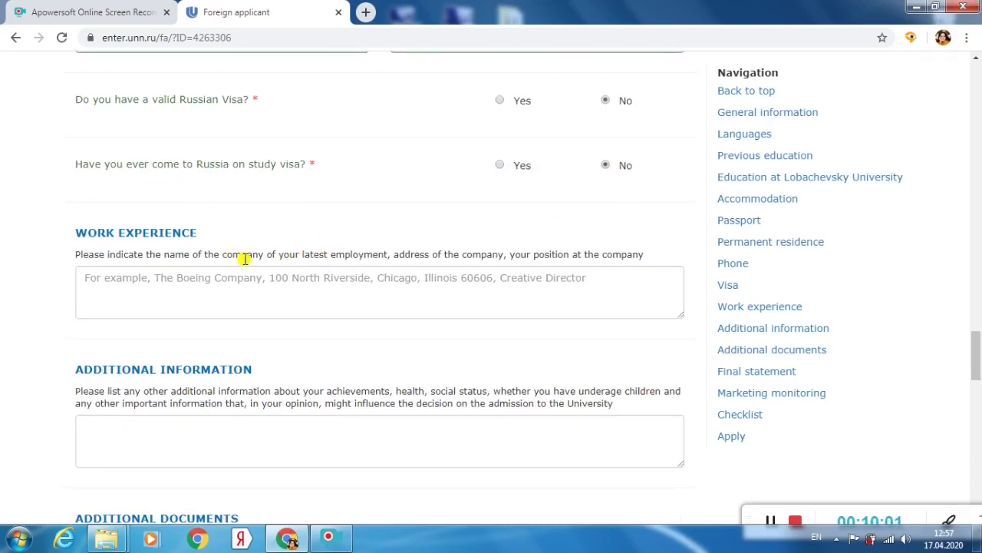
left_click(206, 280)
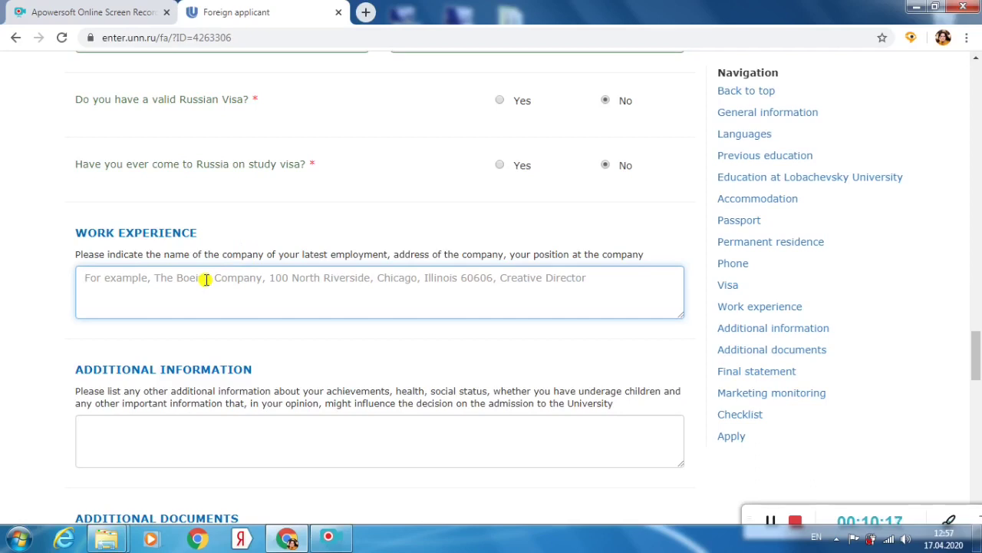
scroll(202, 280, "down", 1)
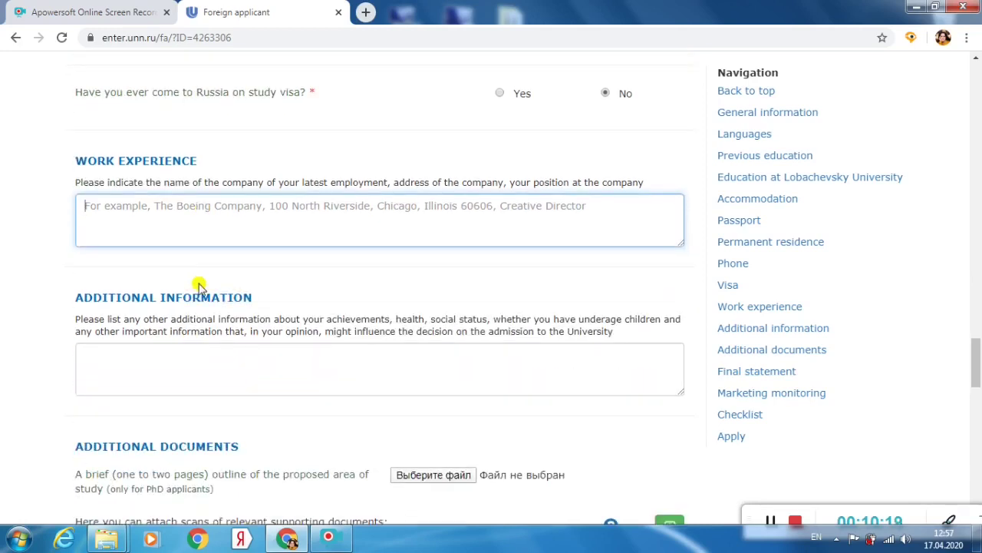
left_click(191, 376)
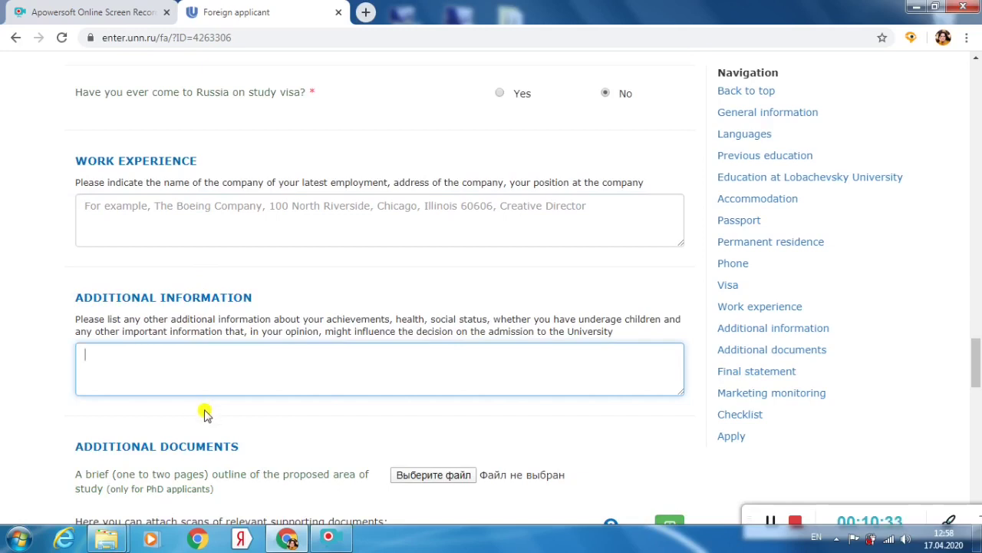
scroll(310, 320, "down", 2)
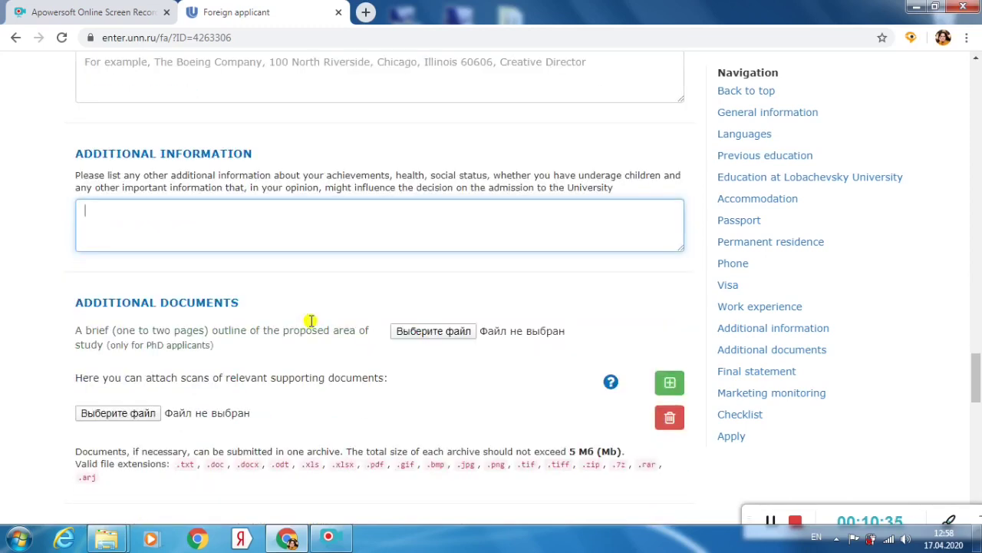
left_click(330, 286)
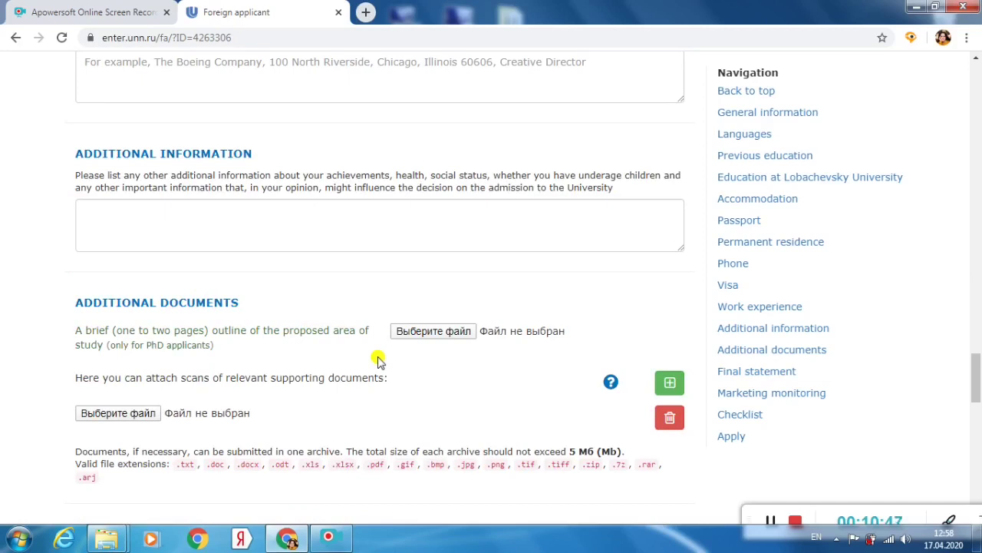
scroll(309, 350, "down", 1)
scroll(284, 314, "down", 1)
scroll(245, 279, "down", 1)
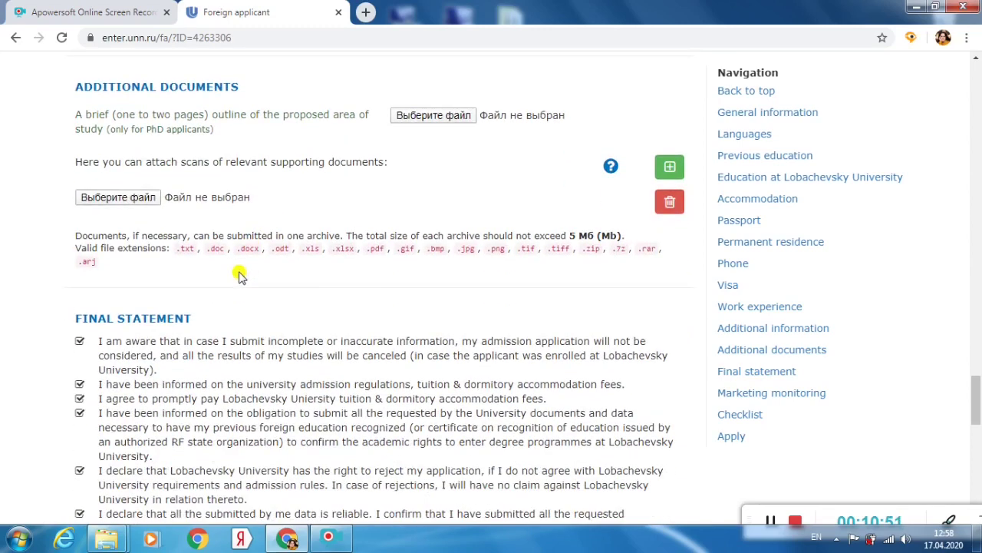
scroll(239, 279, "down", 1)
scroll(235, 281, "down", 1)
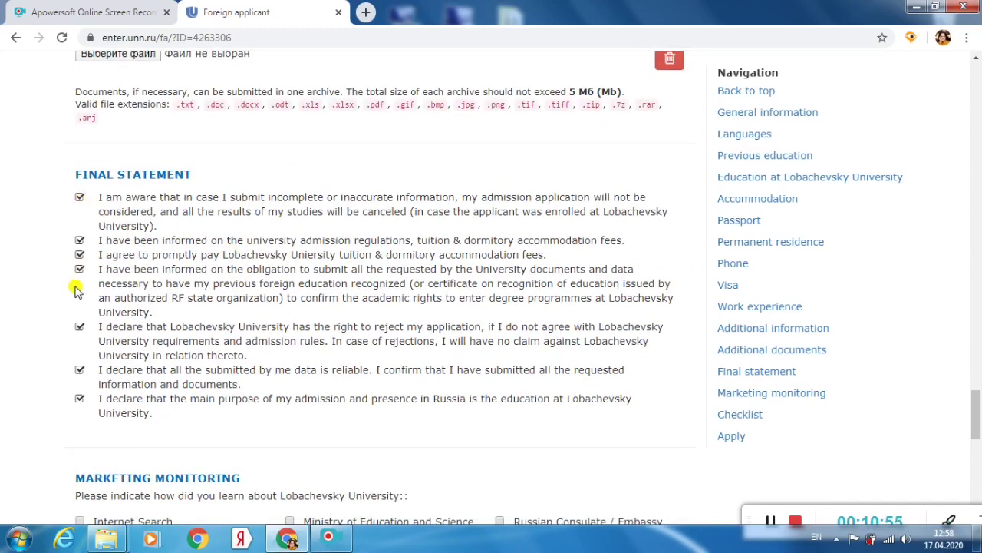
scroll(245, 313, "down", 1)
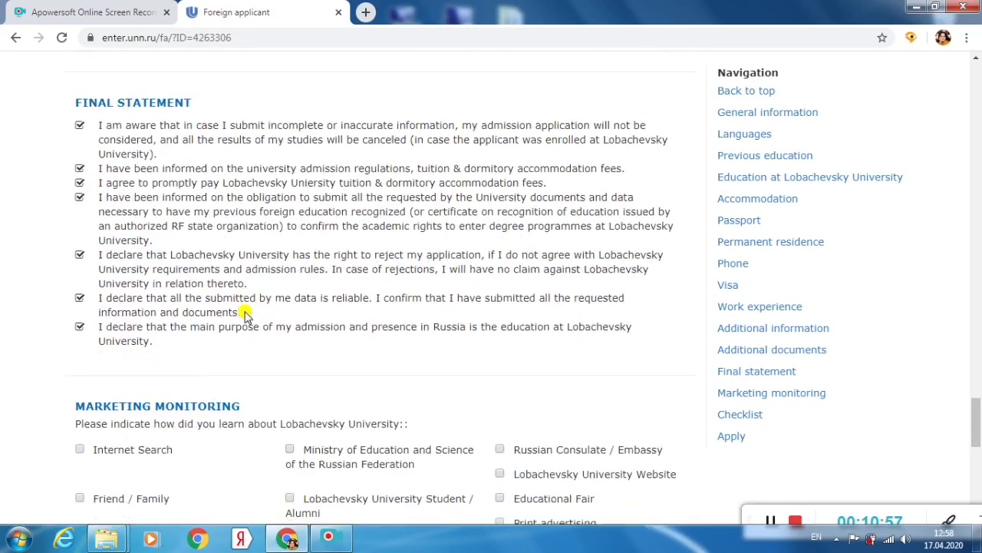
scroll(245, 314, "down", 1)
scroll(245, 315, "down", 1)
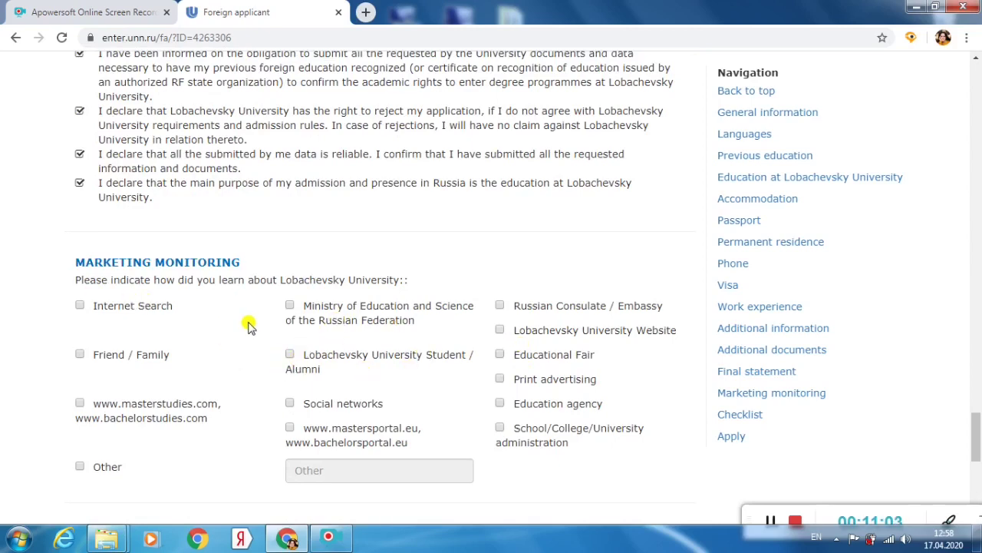
scroll(261, 327, "down", 1)
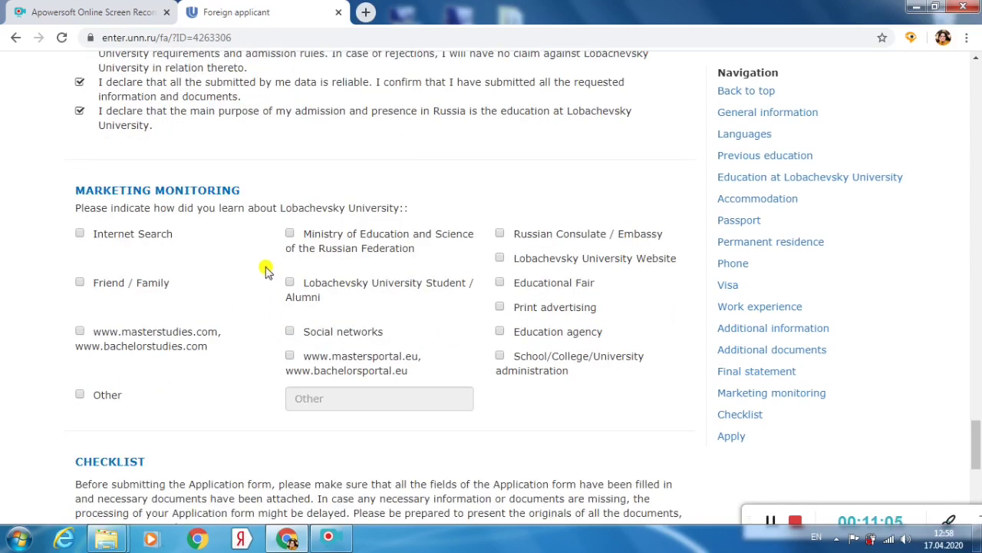
scroll(287, 309, "down", 1)
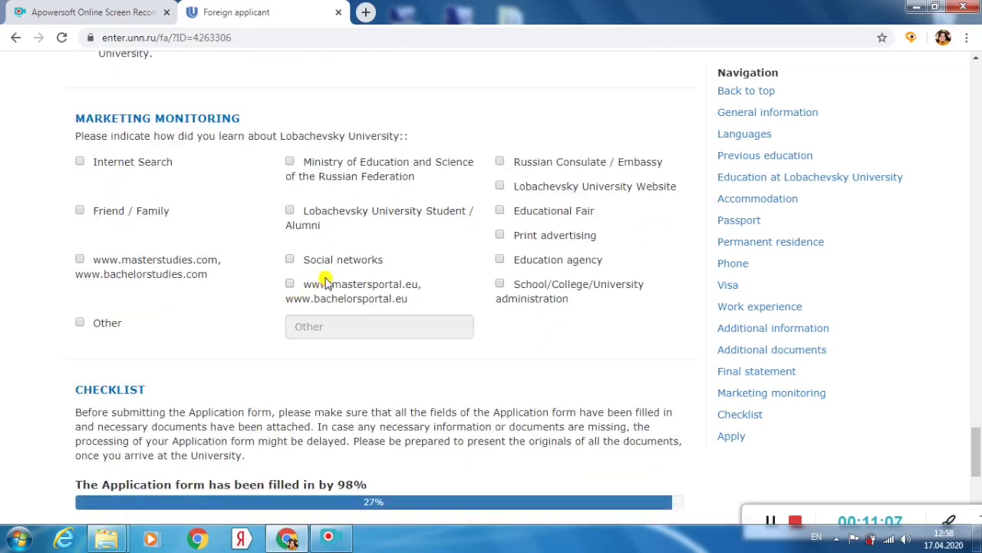
scroll(303, 273, "down", 1)
- Tick the personal data processing consent checkbox at the bottom of the form
scroll(287, 281, "down", 1)
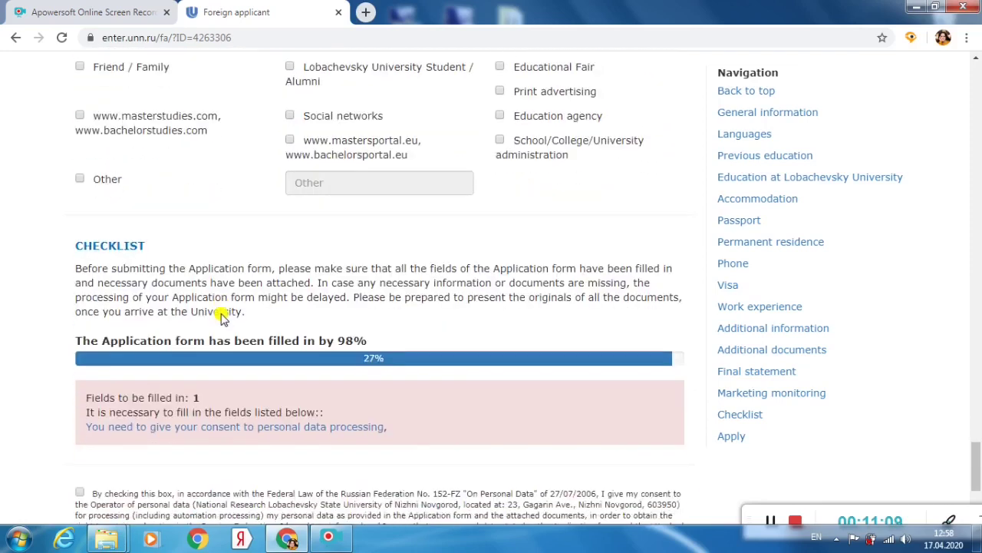
scroll(122, 256, "down", 1)
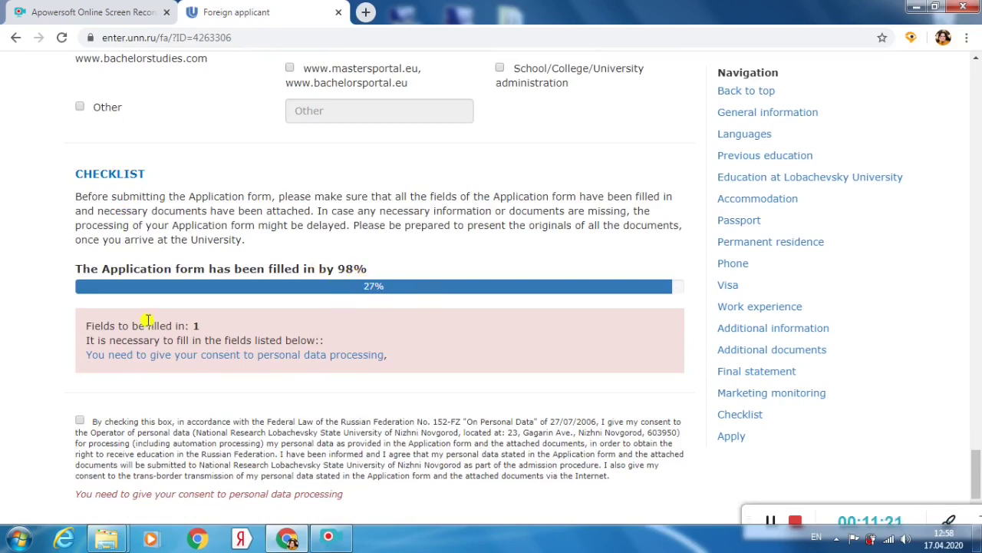
scroll(146, 320, "down", 1)
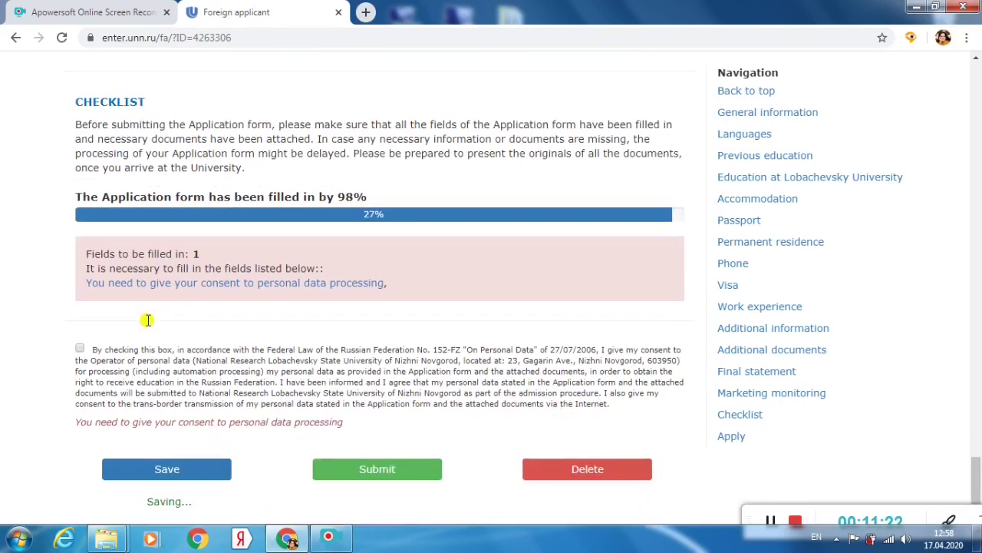
left_click(81, 350)
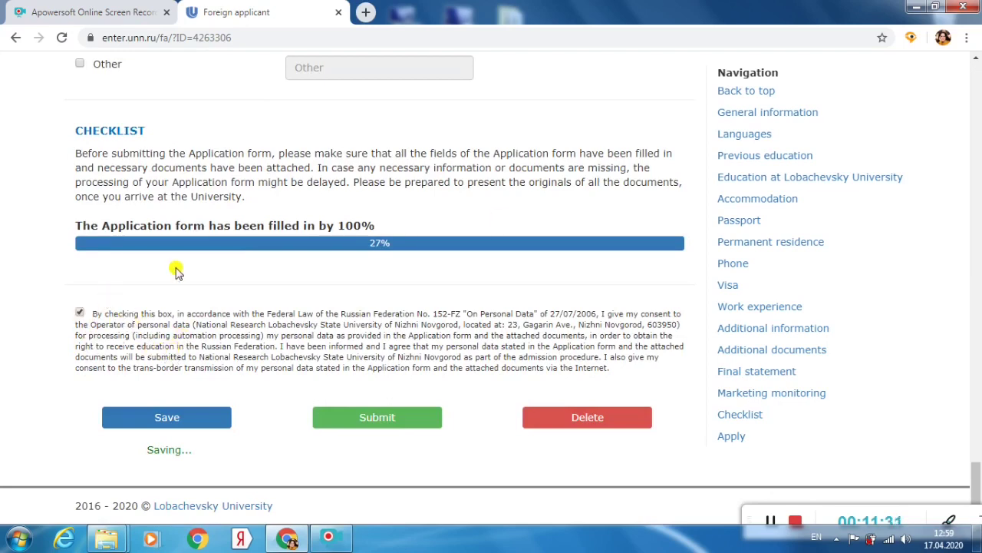
scroll(210, 317, "up", 1)
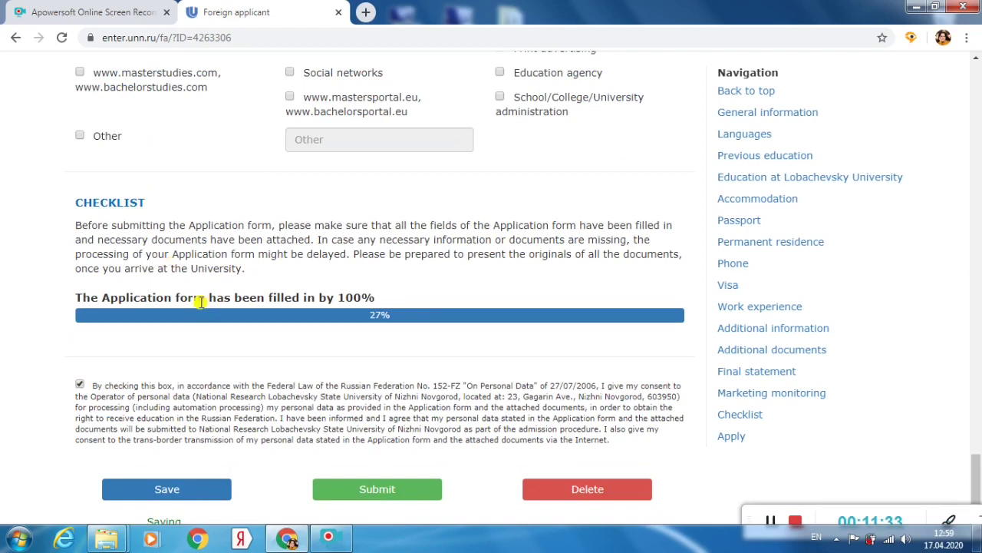
scroll(198, 295, "down", 1)
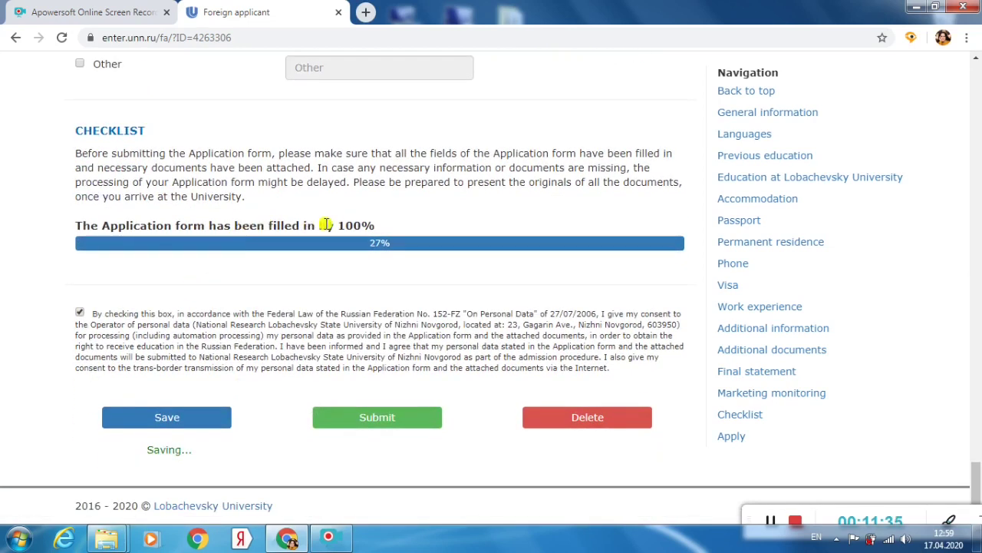